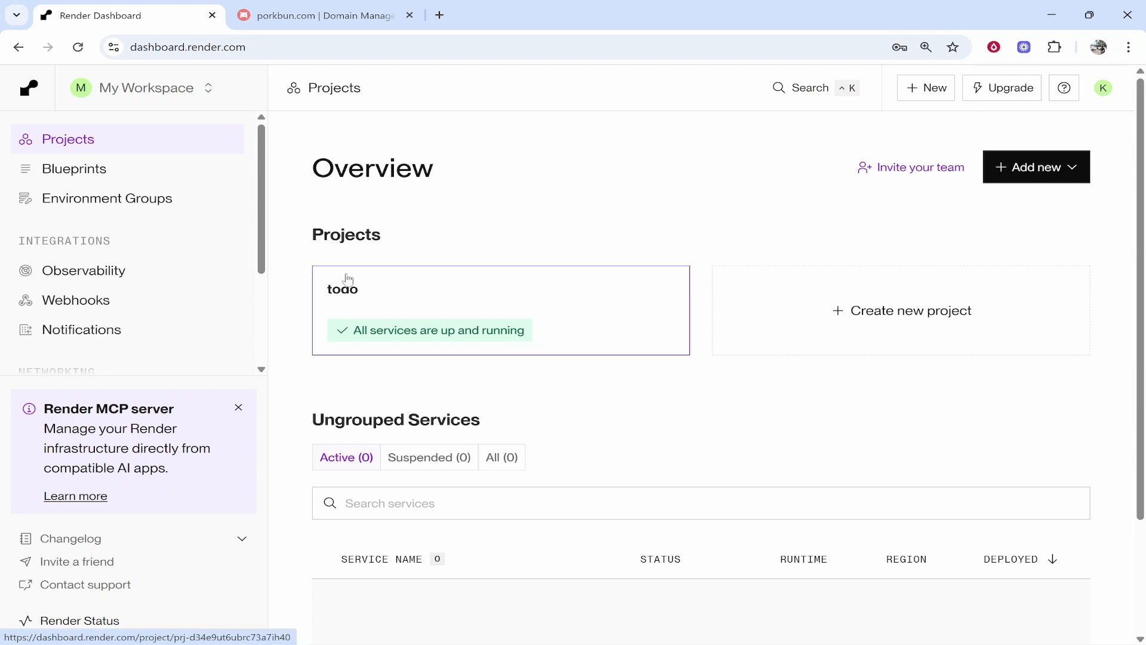
# - Open the To Do Site service in the todo project and copy its onrender.com address
pyautogui.click(342, 275)
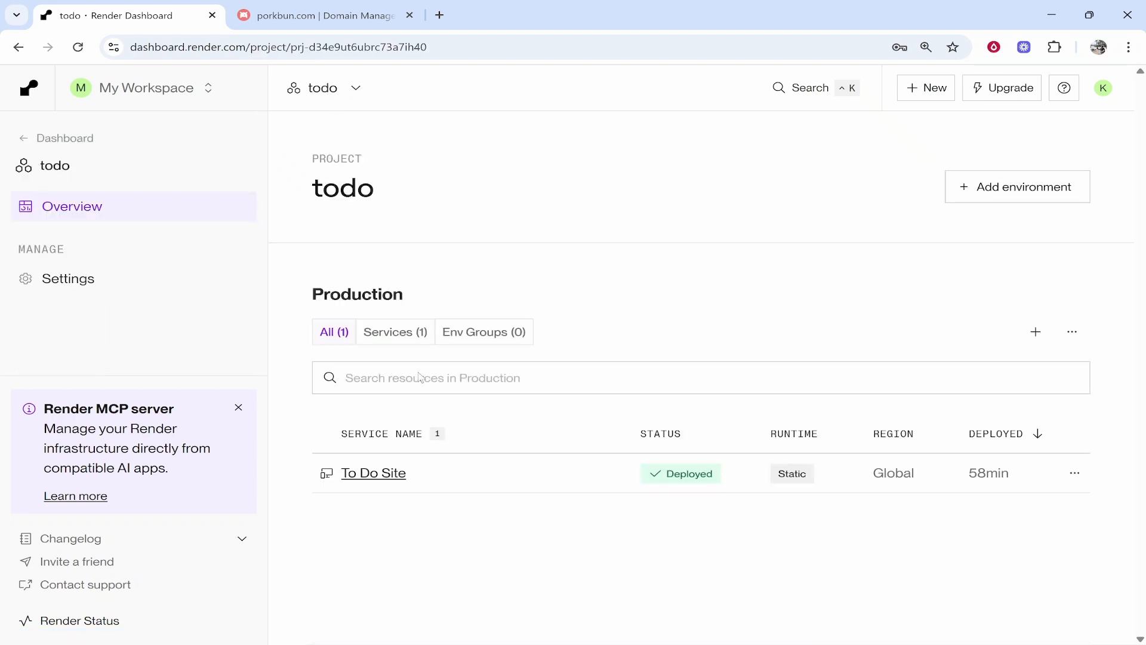
pyautogui.click(376, 475)
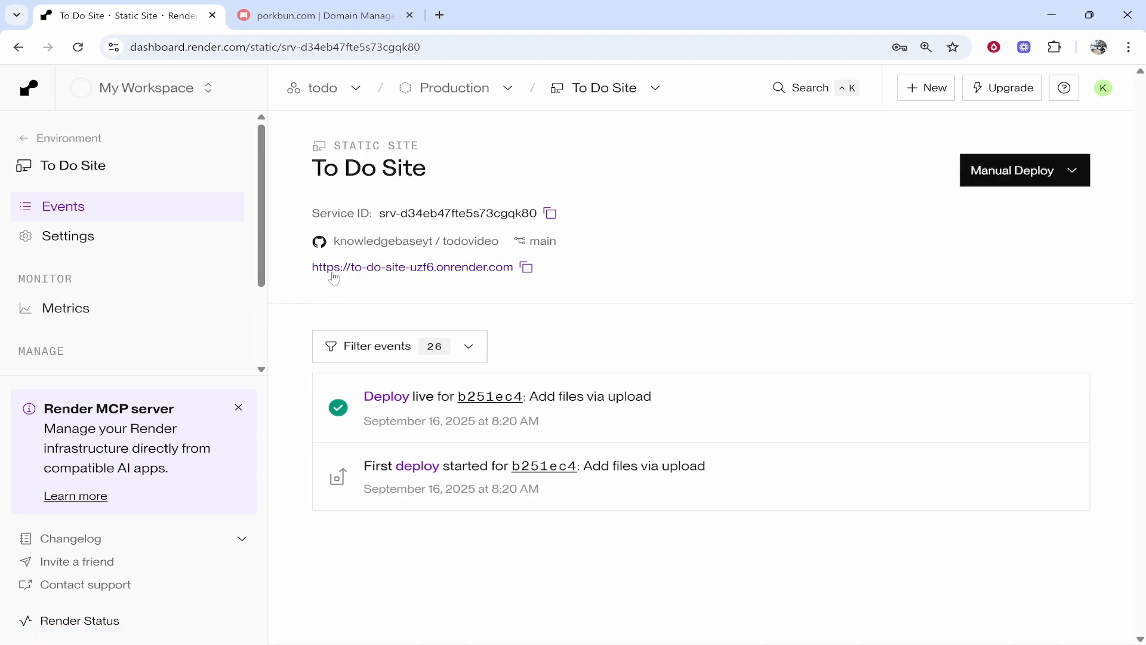
pyautogui.click(534, 267)
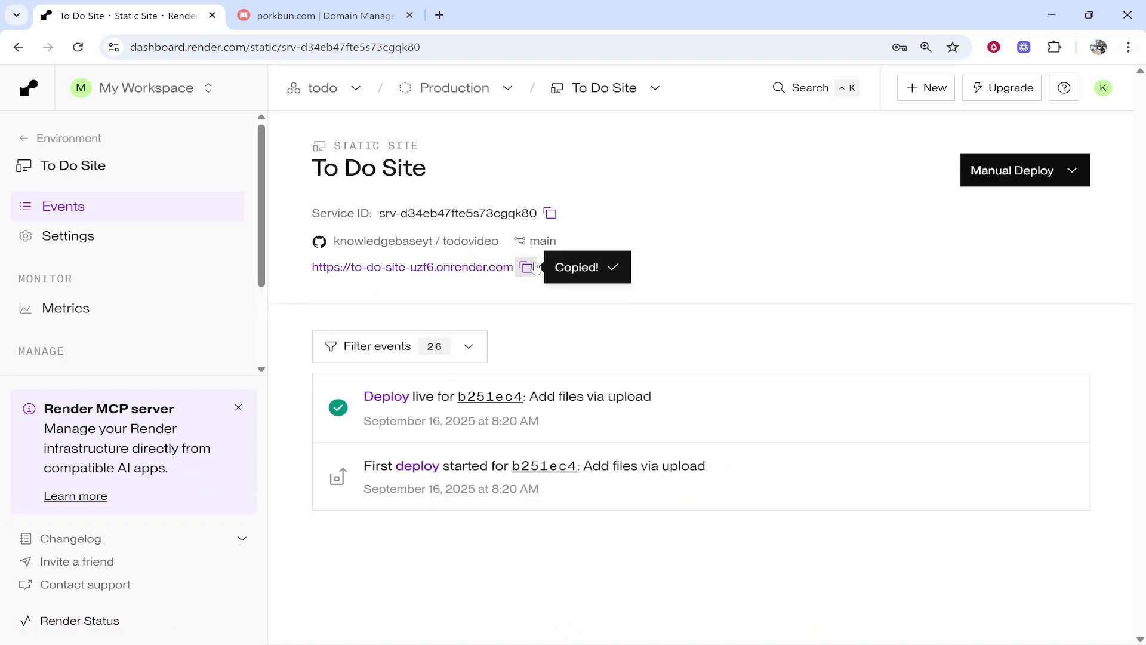
# - View the live site at the copied address in a temporary browser tab, and look at the domain list in Porkbun
pyautogui.click(440, 15)
pyautogui.rightClick(428, 47)
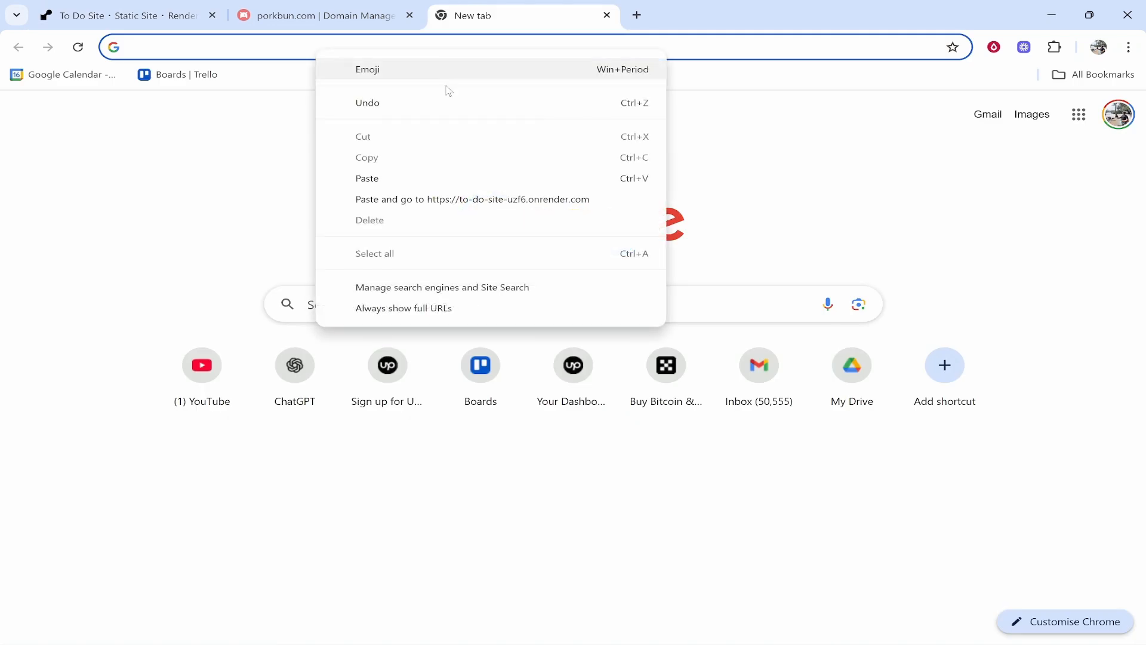
pyautogui.click(388, 199)
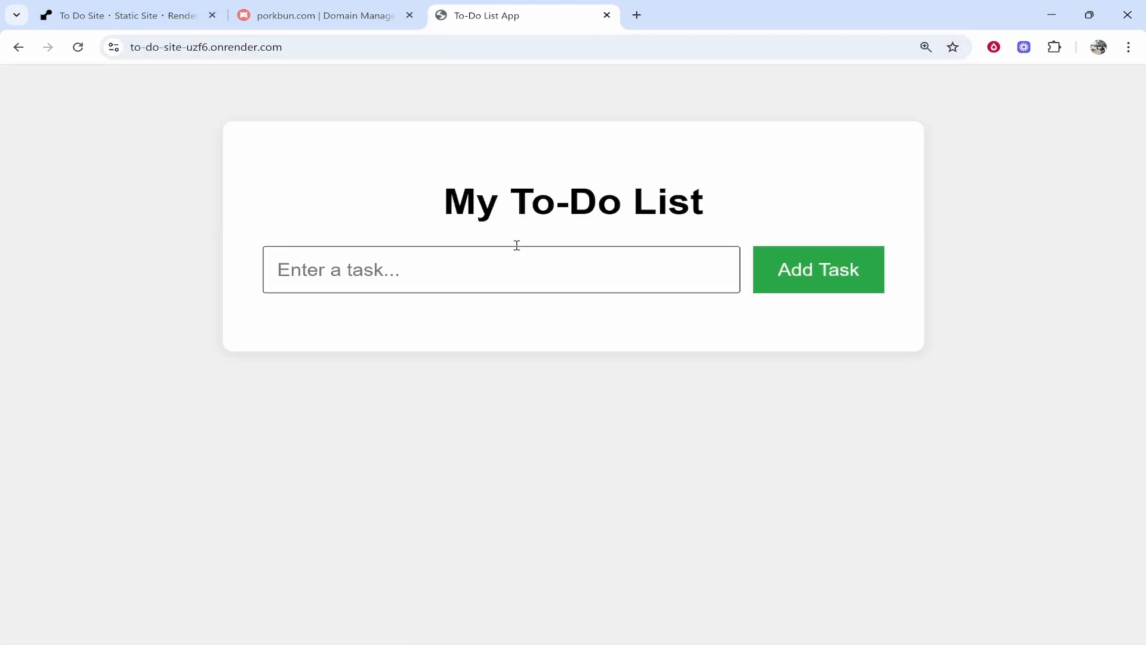
pyautogui.click(608, 14)
pyautogui.click(323, 13)
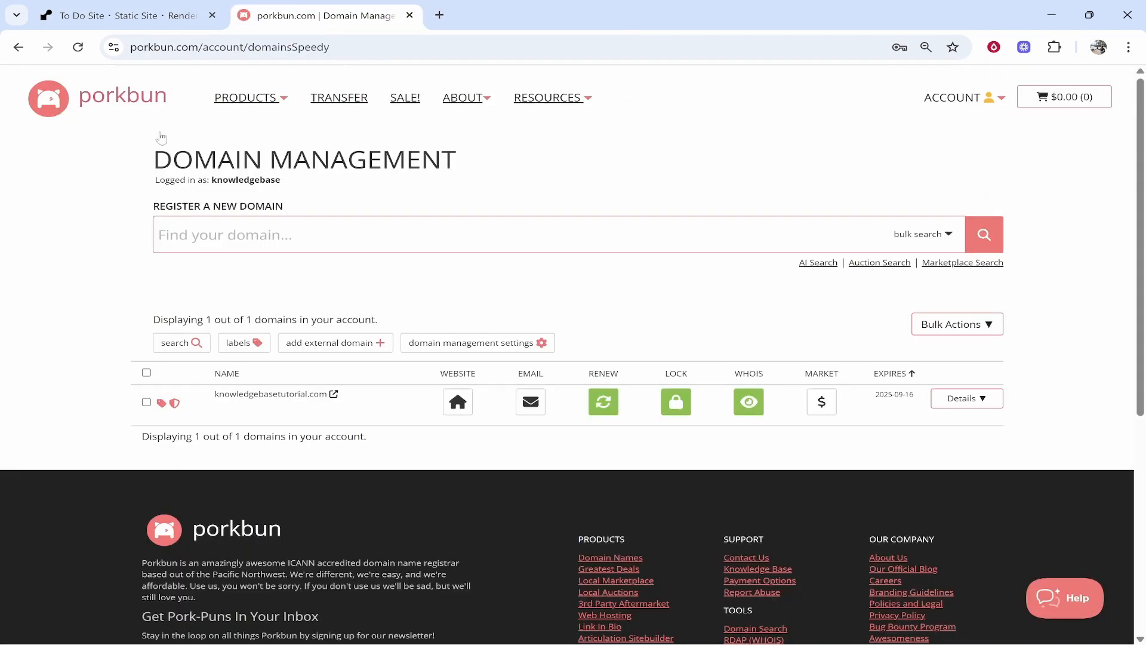
pyautogui.click(131, 15)
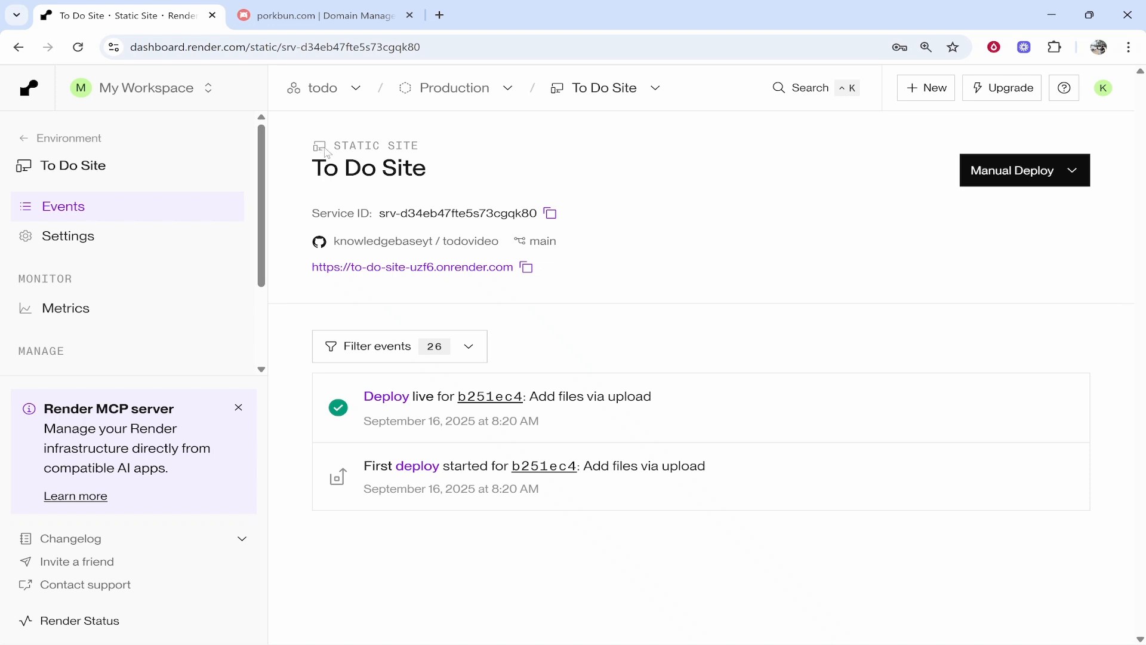
# - Open the To Do Site's settings in Render and start adding a custom domain
pyautogui.click(52, 241)
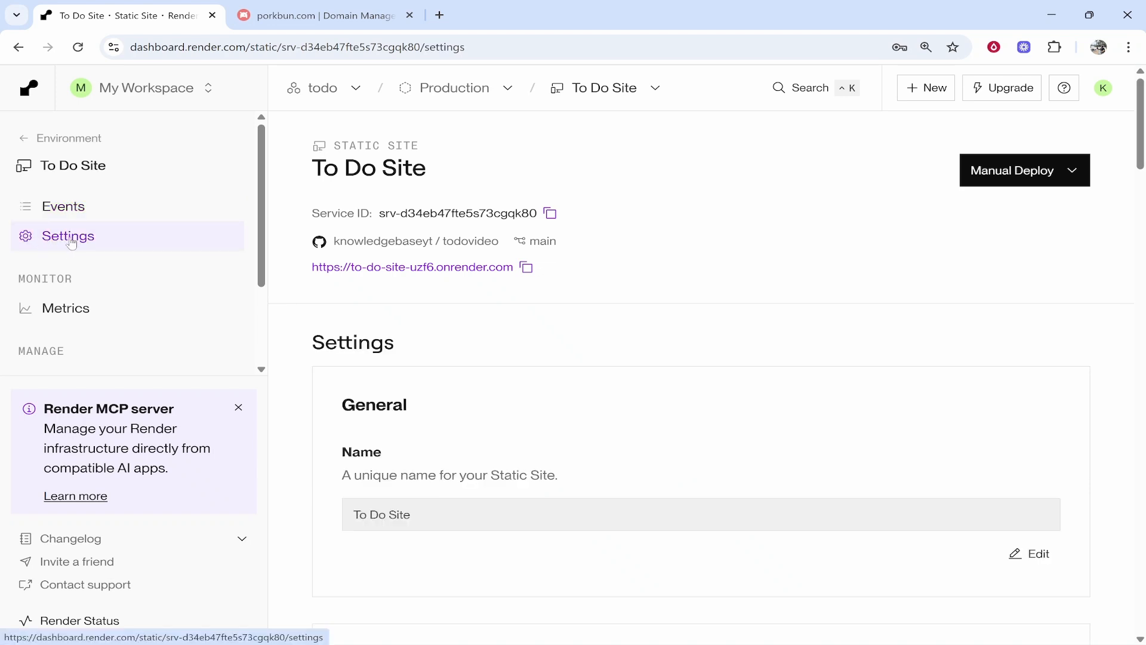
pyautogui.moveTo(1141, 134); pyautogui.dragTo(1132, 446)
pyautogui.moveTo(341, 205); pyautogui.dragTo(539, 222)
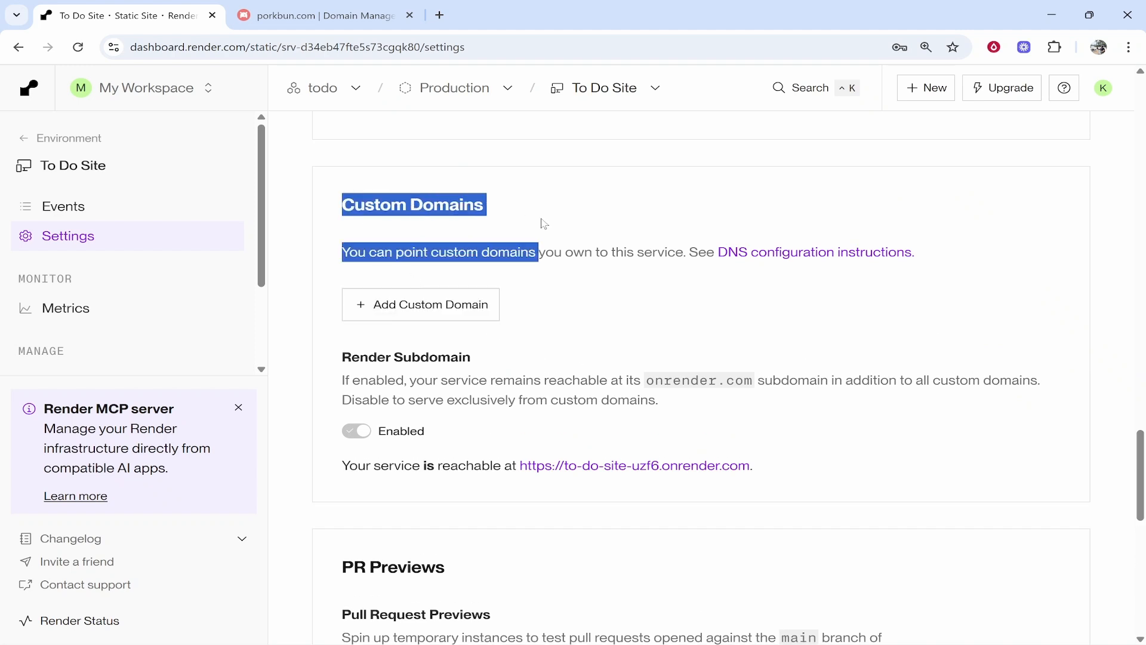
pyautogui.click(525, 193)
pyautogui.click(393, 306)
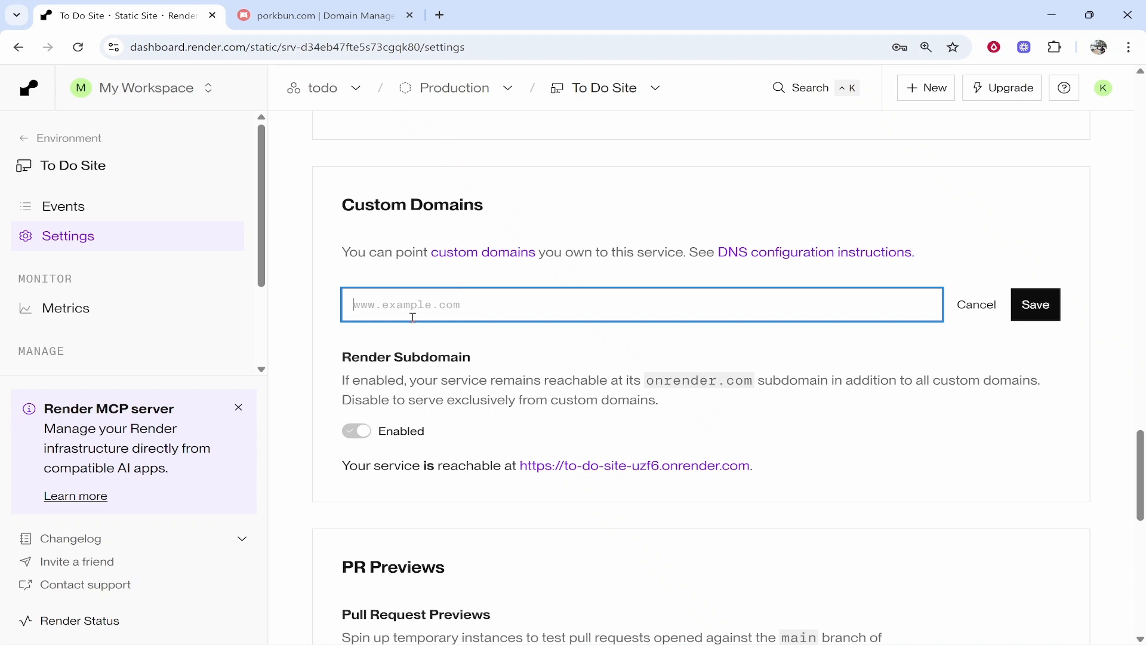
# - Switch to Porkbun and copy the domain name knowledgebasetutorial.com from the domain list
pyautogui.click(302, 14)
pyautogui.moveTo(231, 404)
pyautogui.moveTo(215, 394); pyautogui.dragTo(331, 394)
pyautogui.rightClick(310, 395)
pyautogui.click(343, 413)
pyautogui.hotkey('ctrl', '+')
pyautogui.hotkey('ctrl', '+')
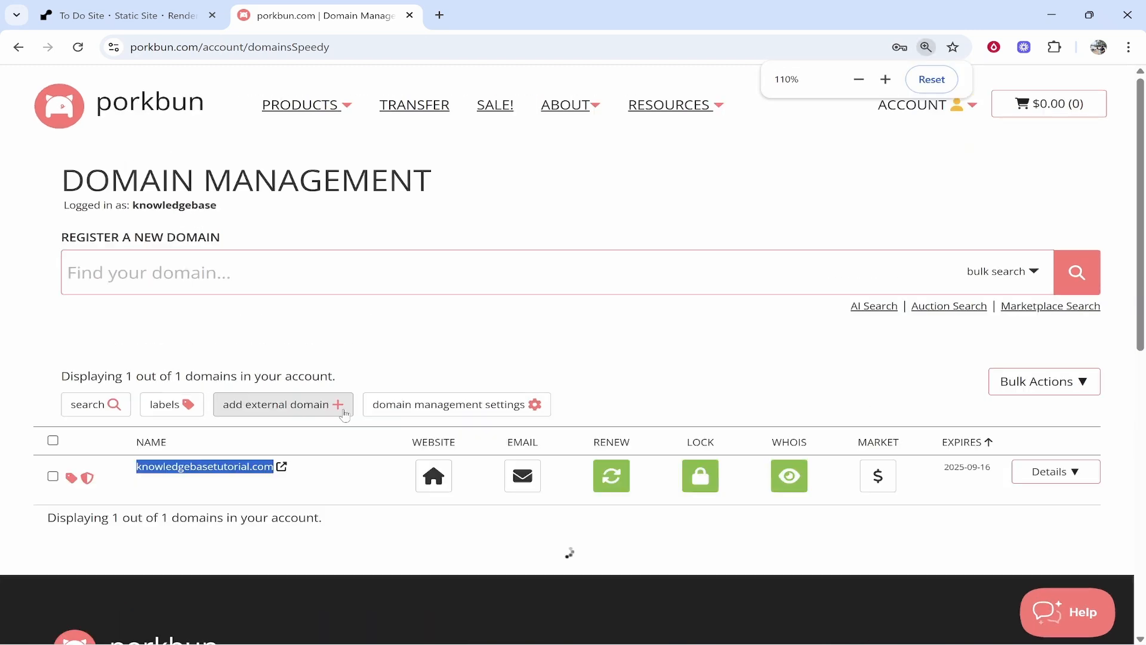
pyautogui.click(127, 15)
pyautogui.click(458, 303)
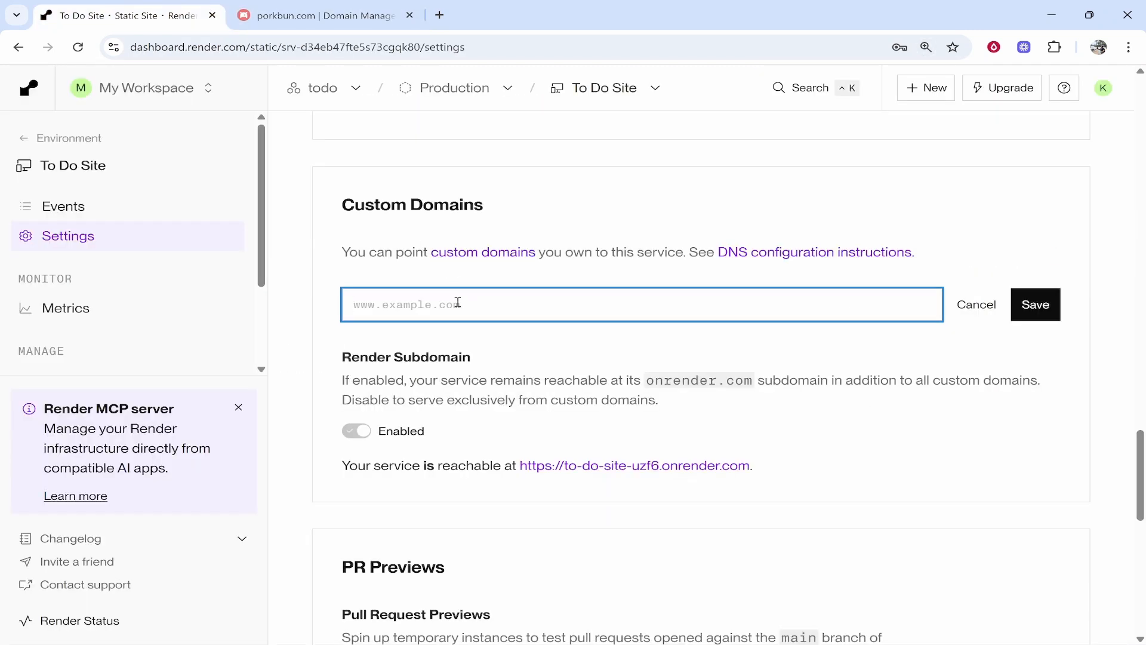
pyautogui.write('www.')
pyautogui.rightClick(459, 302)
pyautogui.click(510, 441)
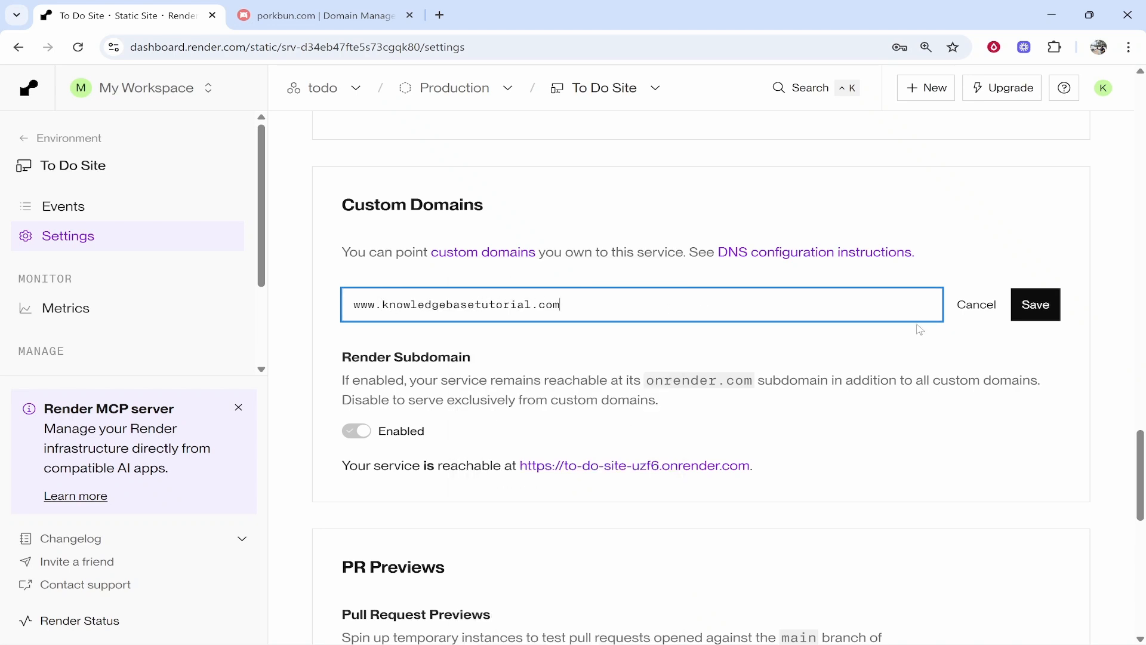
pyautogui.click(1035, 304)
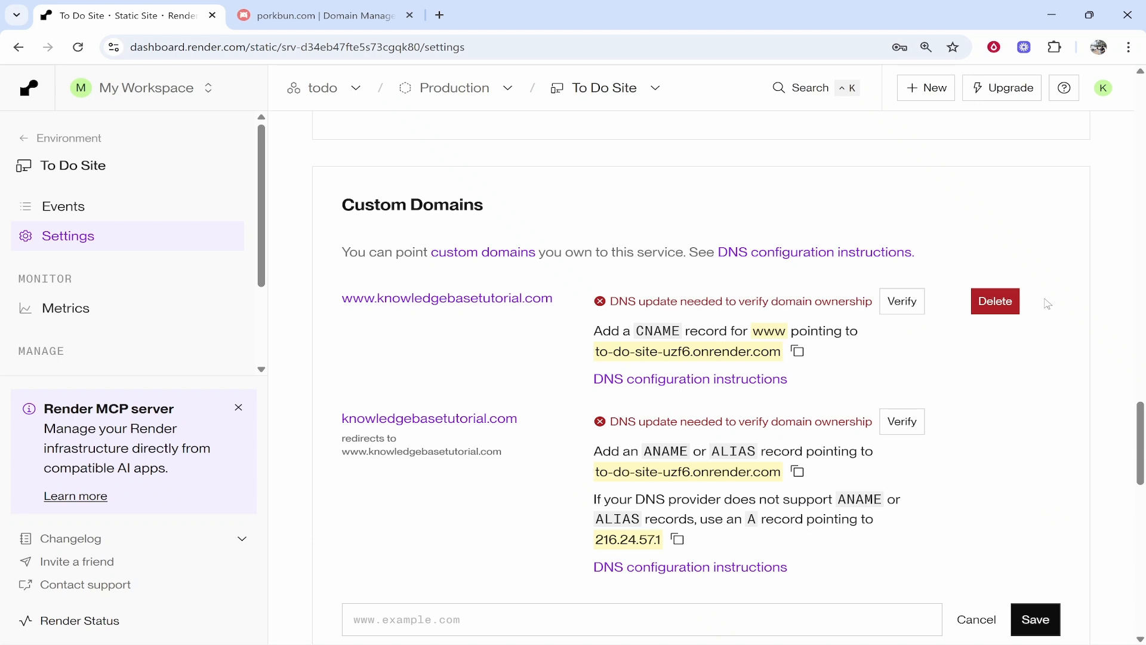
# - Switch to Porkbun and open the DNS records of knowledgebasetutorial.com
pyautogui.click(411, 27)
pyautogui.click(245, 173)
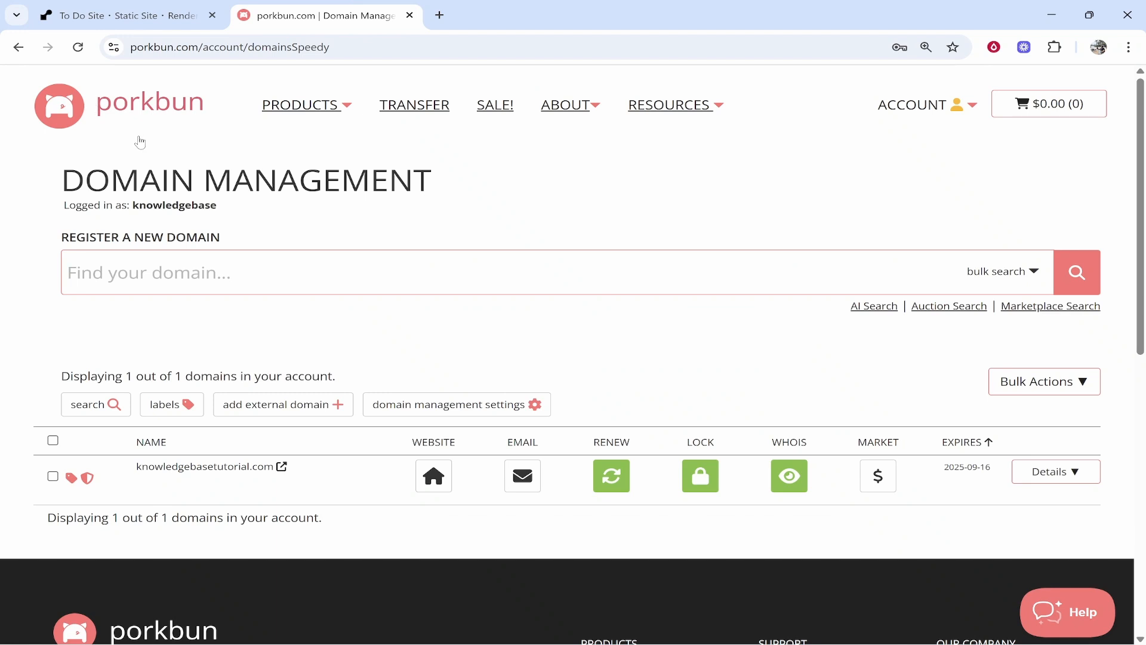
pyautogui.moveTo(198, 466)
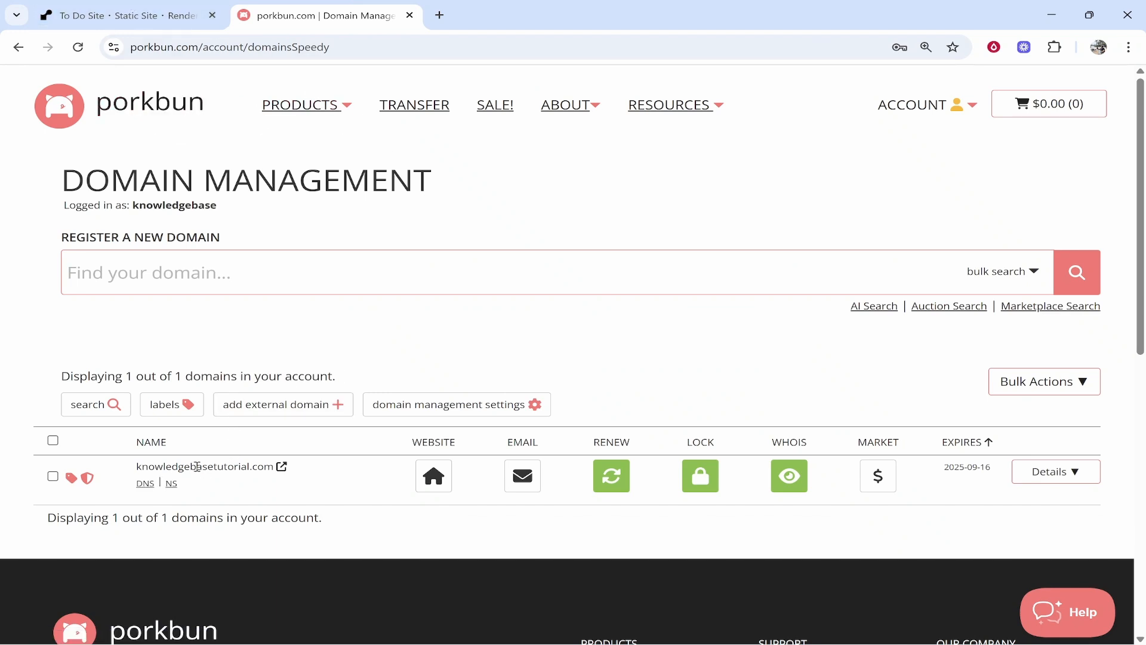
pyautogui.click(148, 485)
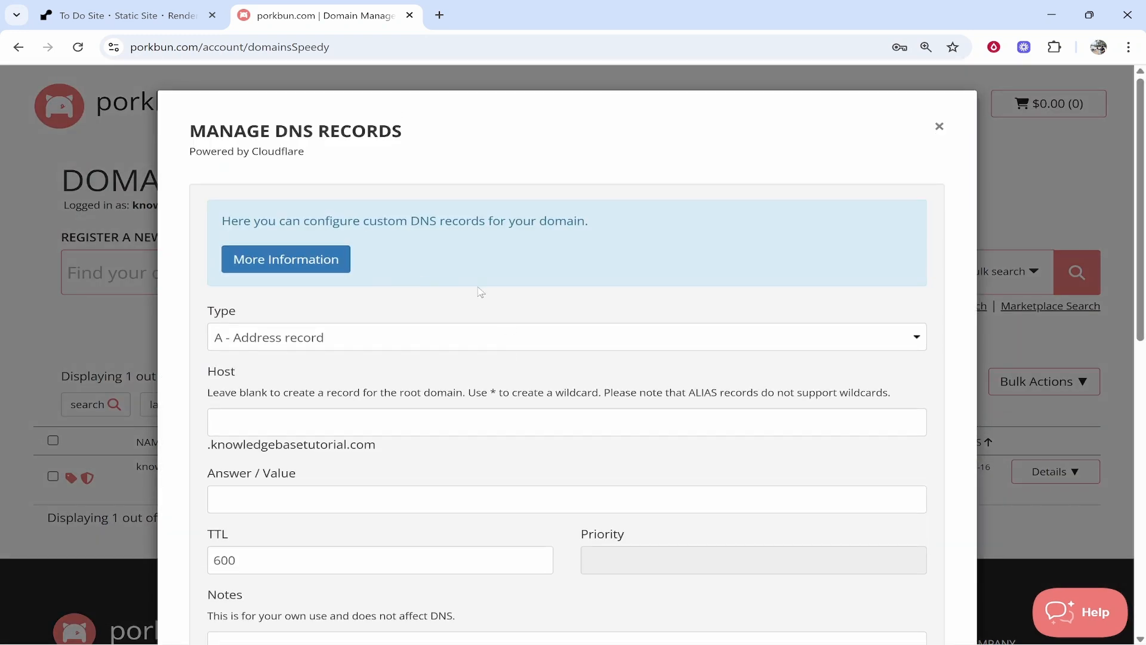
# - Delete the domain's existing A and CNAME records from the current DNS records
pyautogui.scroll(-10, 473, 289)
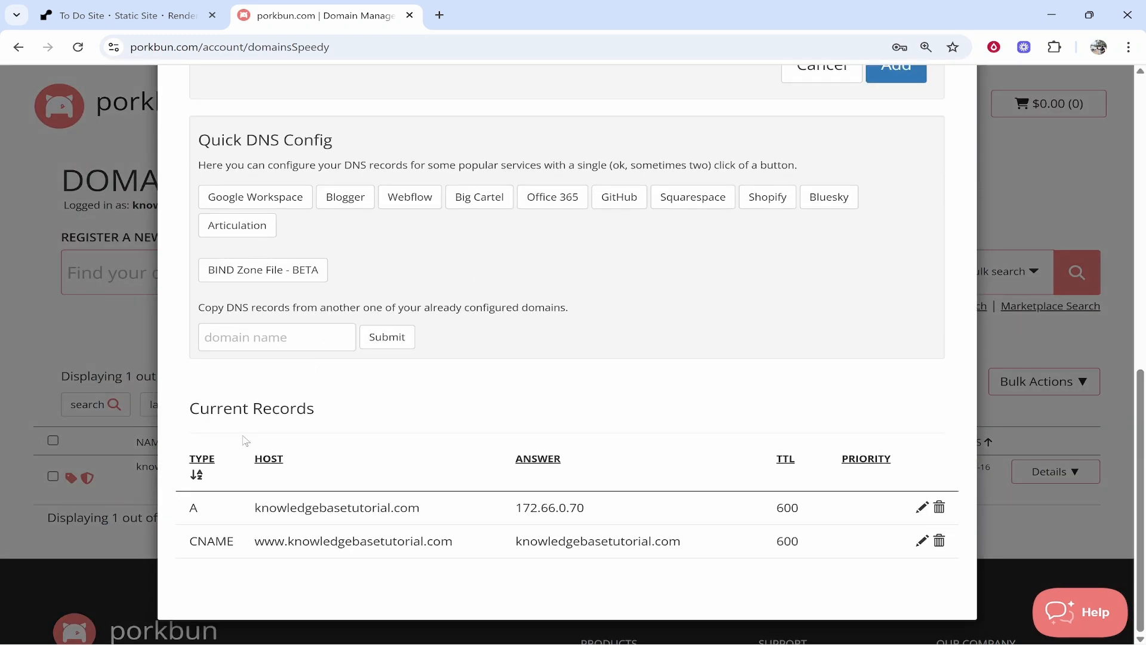
pyautogui.moveTo(202, 425); pyautogui.dragTo(319, 411)
pyautogui.click(336, 405)
pyautogui.click(940, 509)
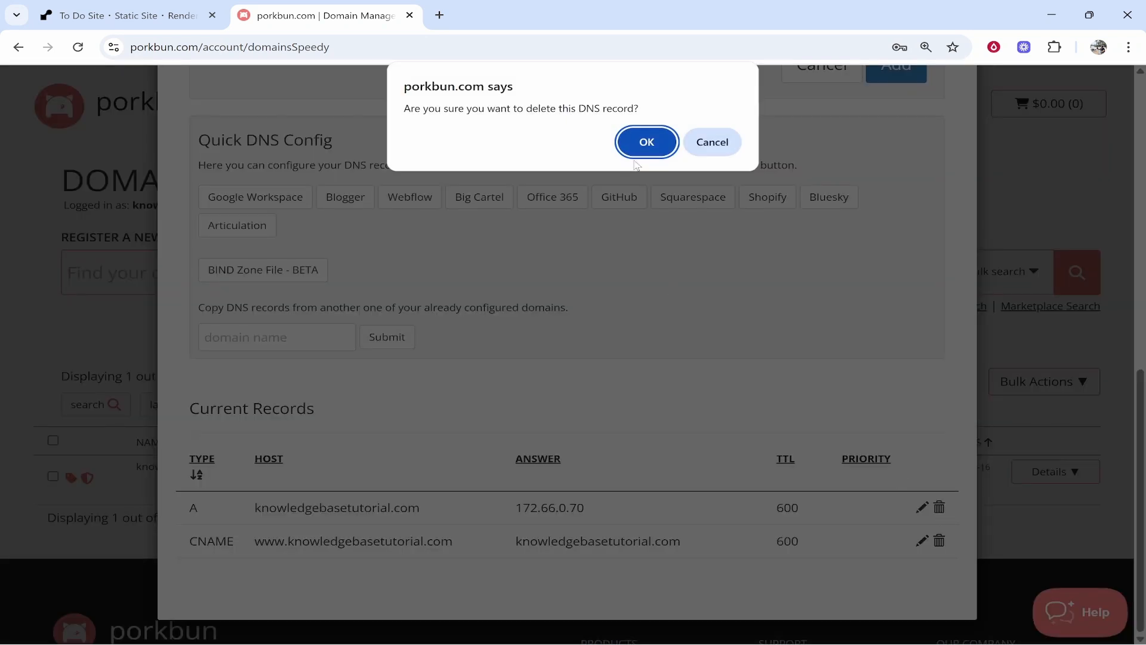
pyautogui.click(659, 143)
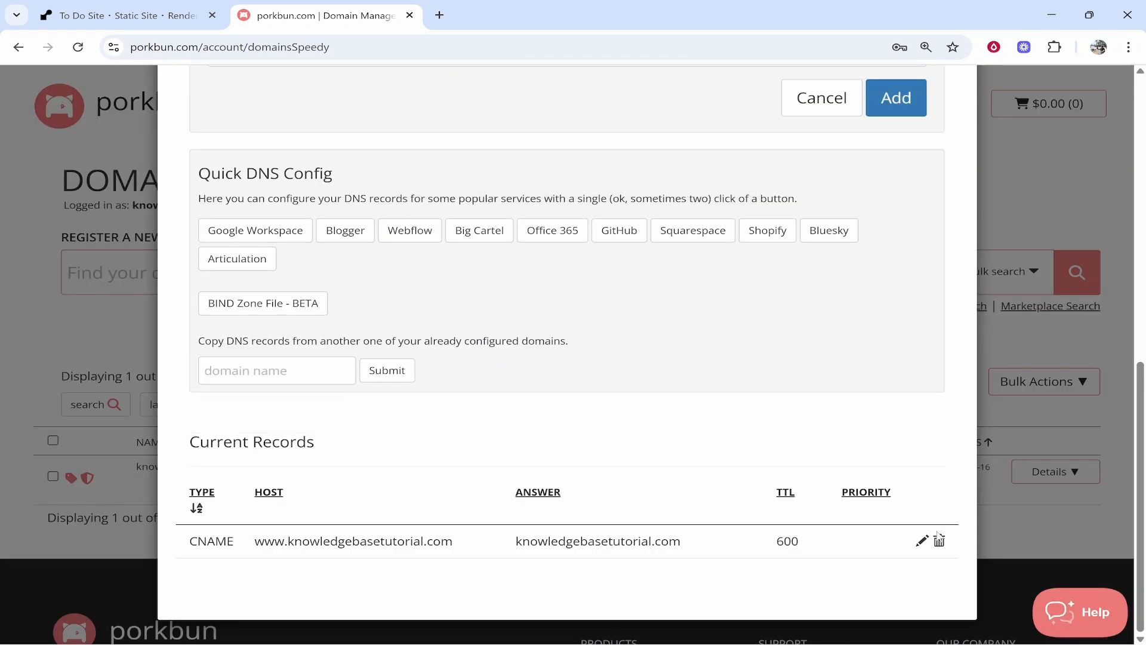
pyautogui.click(939, 540)
pyautogui.click(645, 147)
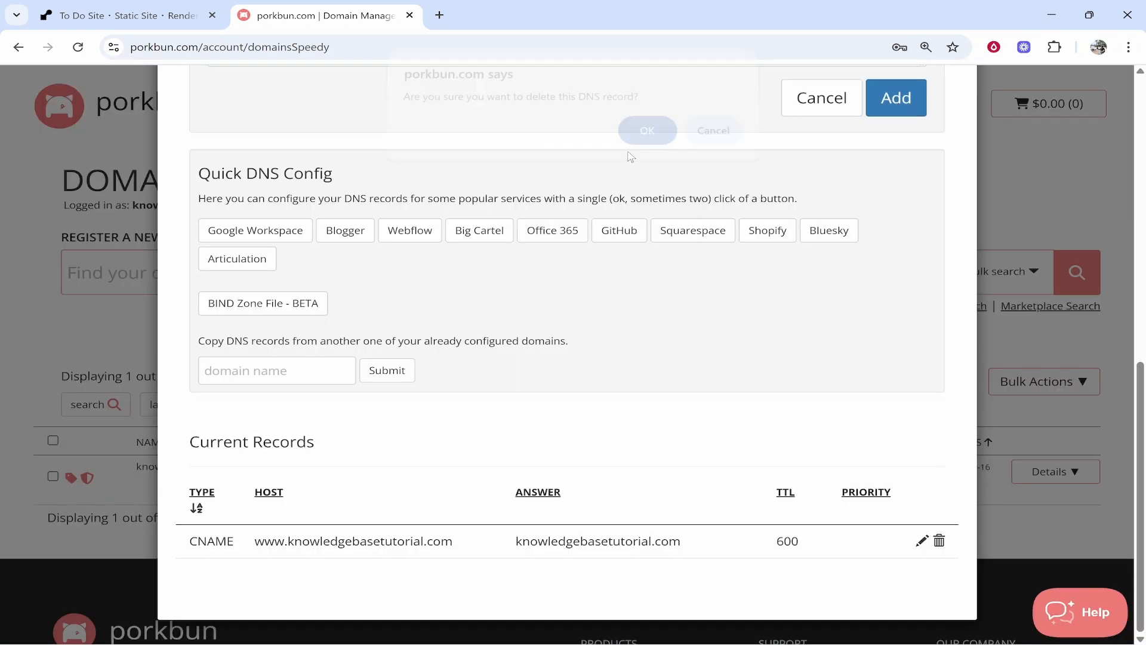
# - Return to Render, read the CNAME instructions for the www domain and copy the record's target address
pyautogui.scroll(8, 550, 307)
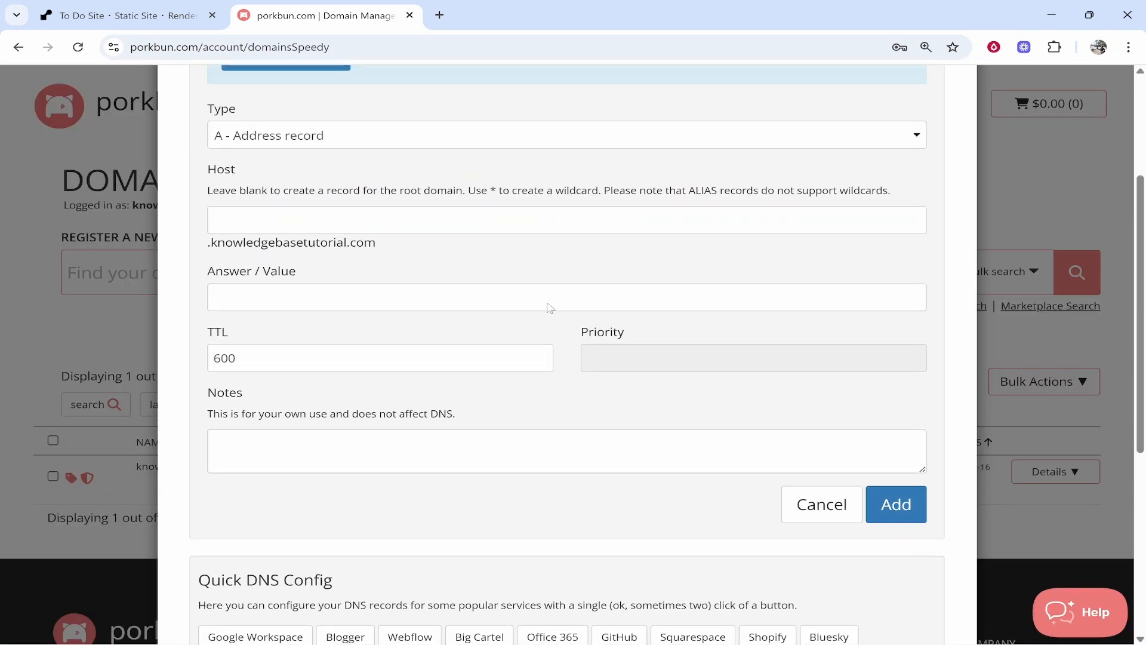
pyautogui.click(146, 8)
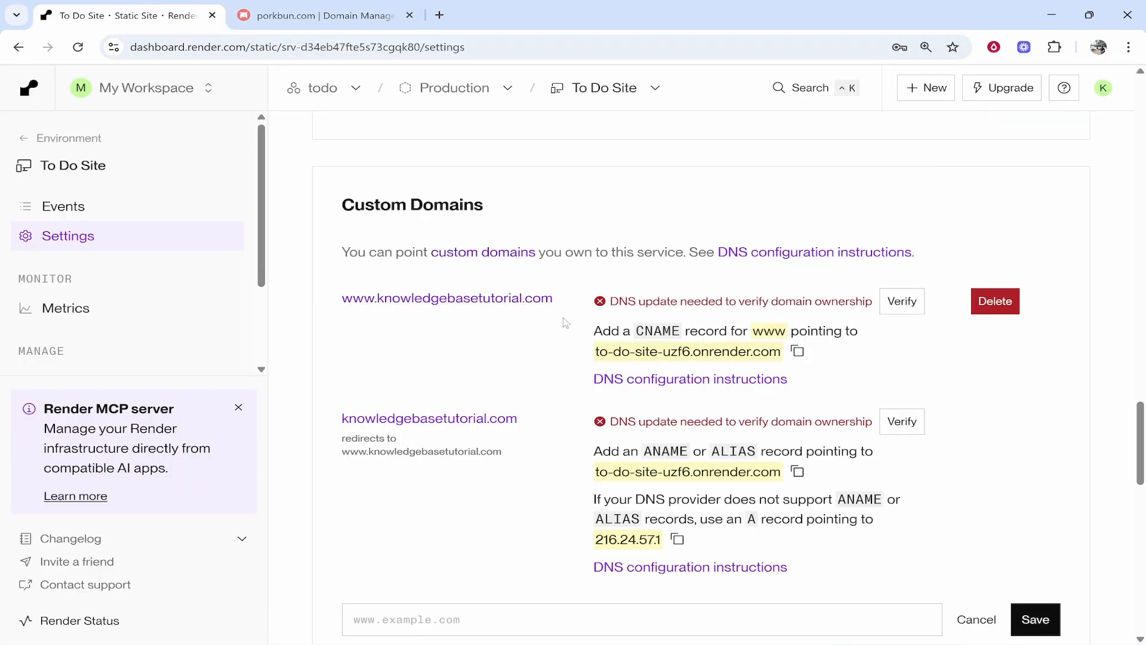
pyautogui.moveTo(635, 330); pyautogui.dragTo(679, 326)
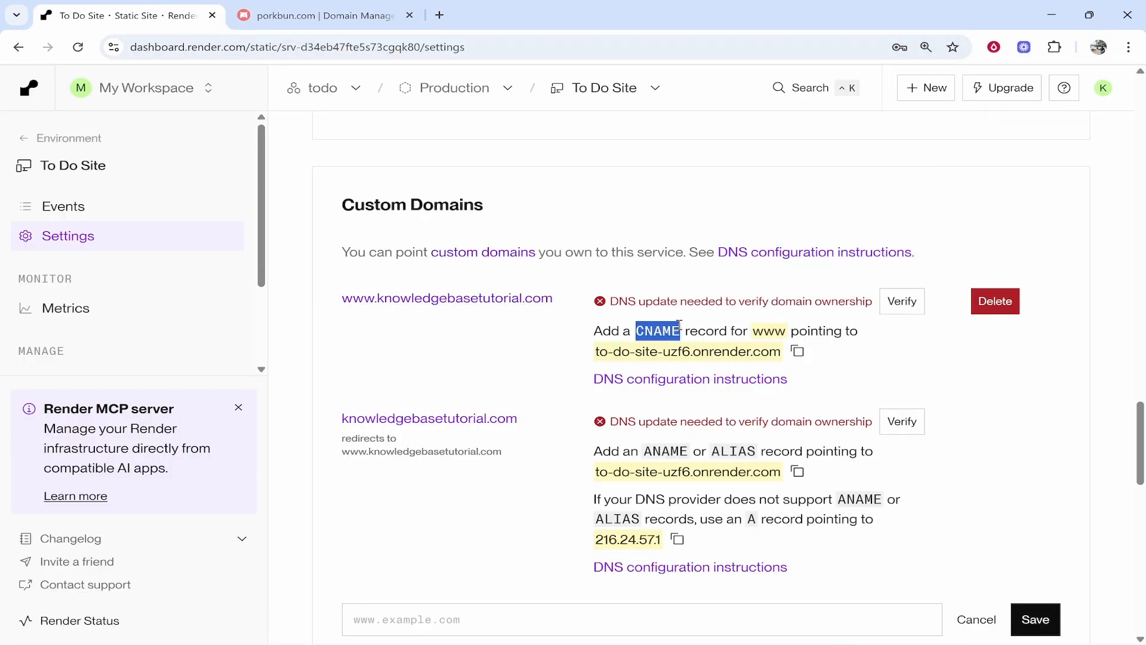
pyautogui.click(731, 332)
pyautogui.moveTo(751, 331); pyautogui.dragTo(798, 329)
pyautogui.click(718, 345)
pyautogui.moveTo(597, 352); pyautogui.dragTo(781, 352)
pyautogui.click(642, 351)
pyautogui.click(799, 352)
pyautogui.moveTo(638, 329); pyautogui.dragTo(668, 330)
pyautogui.moveTo(754, 330); pyautogui.dragTo(788, 331)
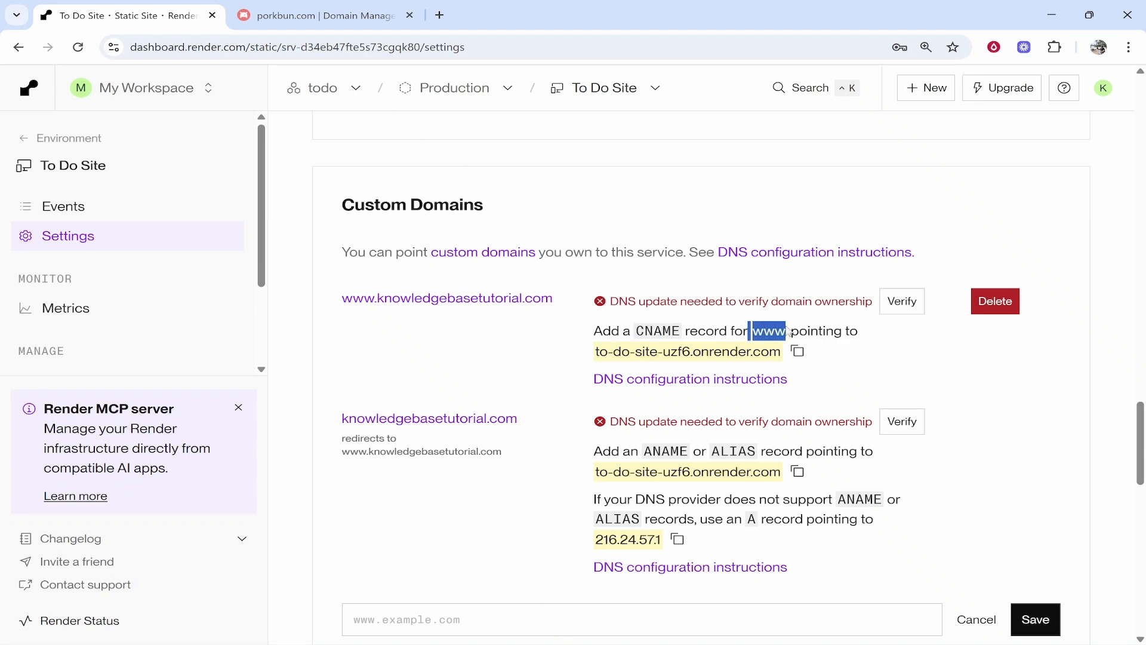
# - In Porkbun, fill in a new CNAME record with host www and answer to-do-site-uzf6.onrender.com
pyautogui.click(346, 16)
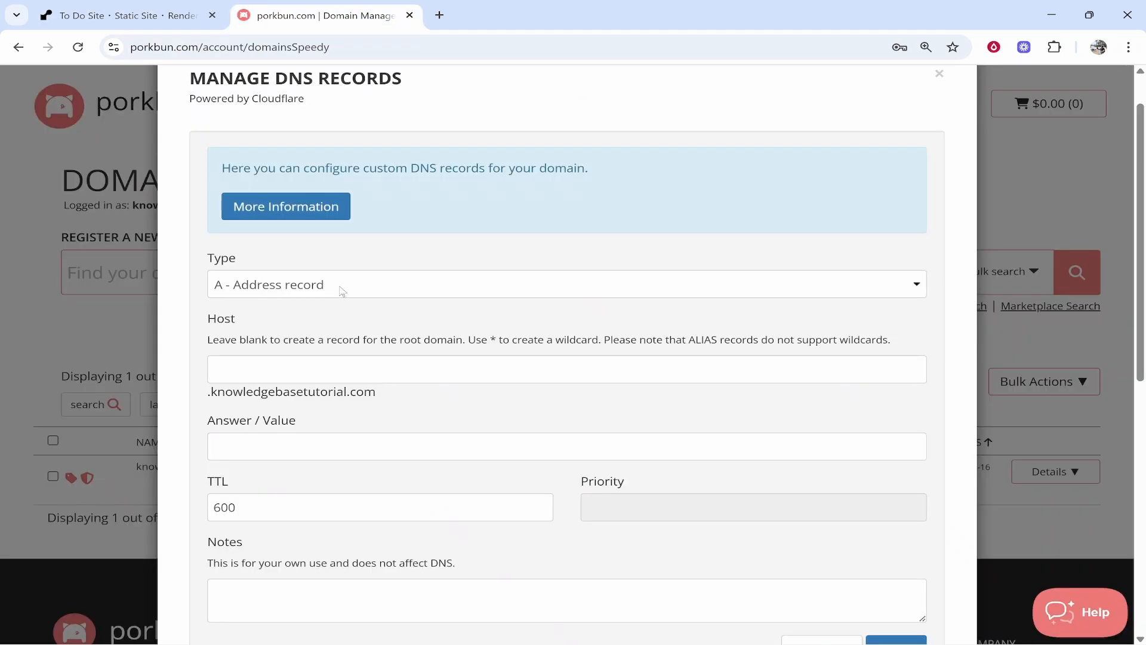
pyautogui.click(313, 287)
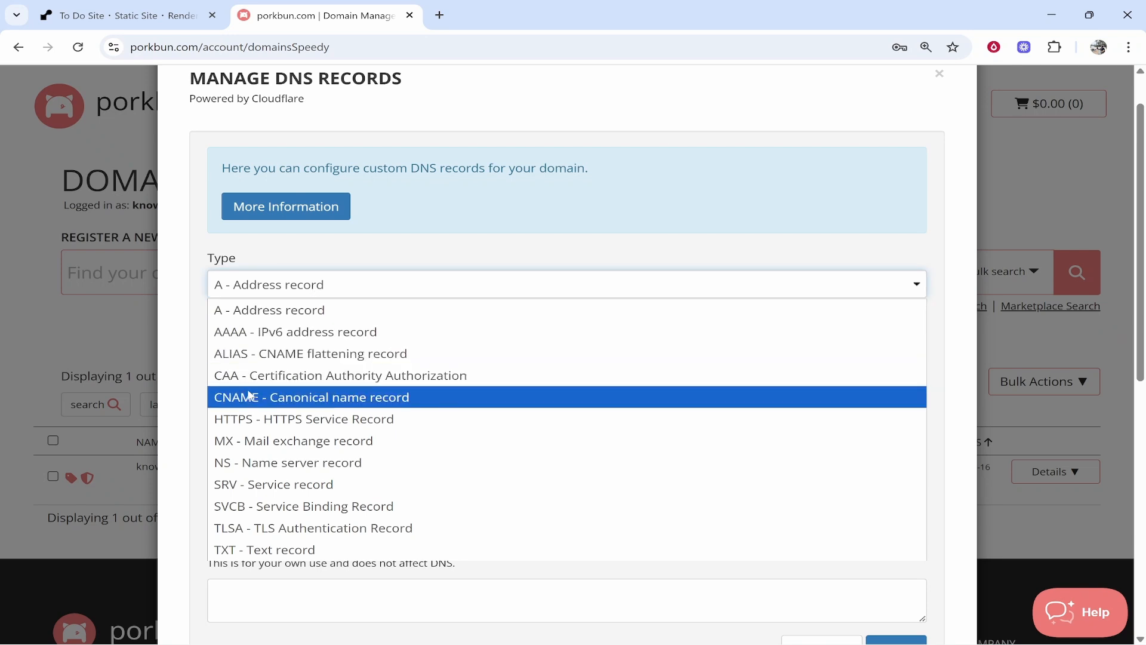
pyautogui.click(272, 400)
pyautogui.click(288, 365)
pyautogui.write('www')
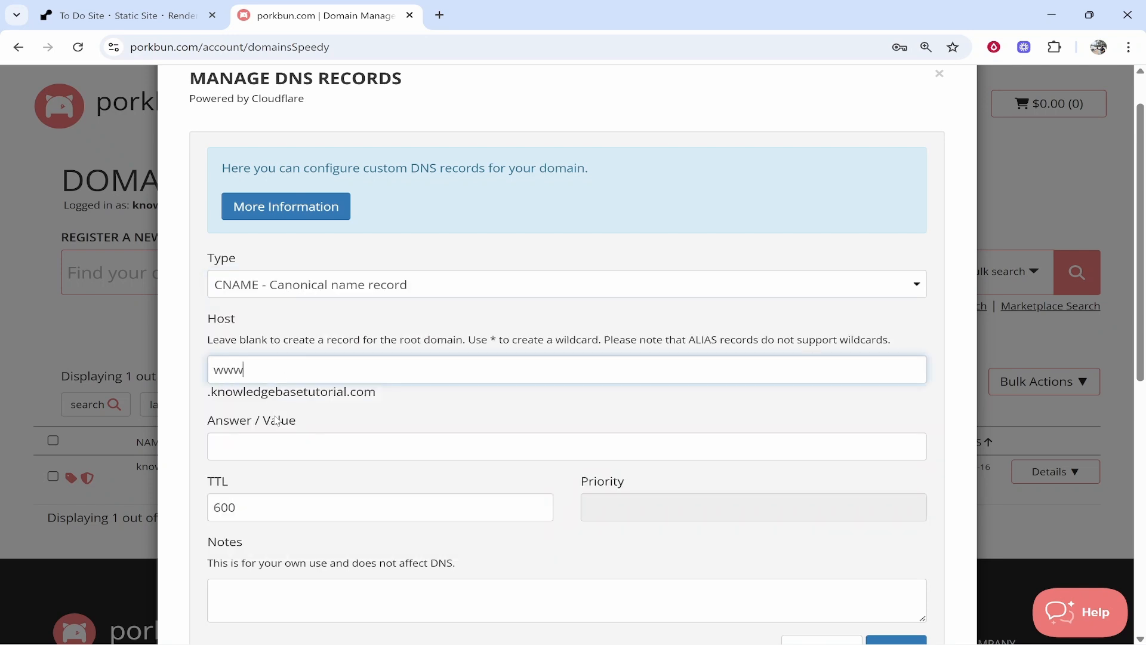
pyautogui.click(267, 442)
pyautogui.rightClick(264, 447)
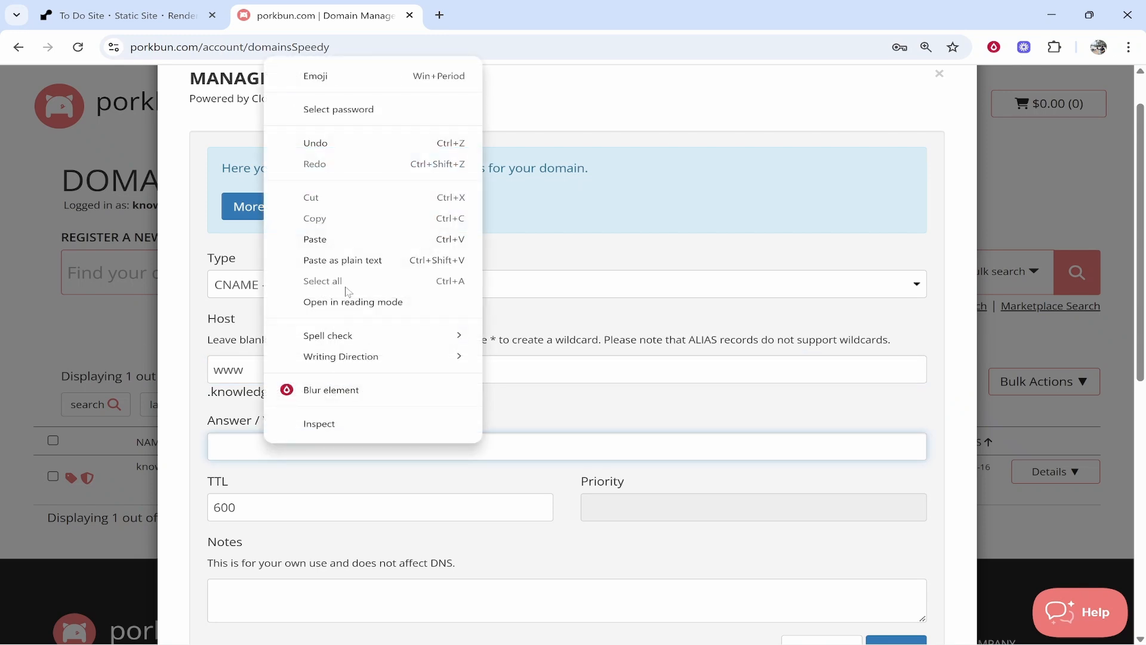
pyautogui.click(331, 239)
# - Compare the record's answer with the target given in Render, and add the www CNAME record in Porkbun
pyautogui.moveTo(424, 450); pyautogui.dragTo(209, 458)
pyautogui.click(119, 15)
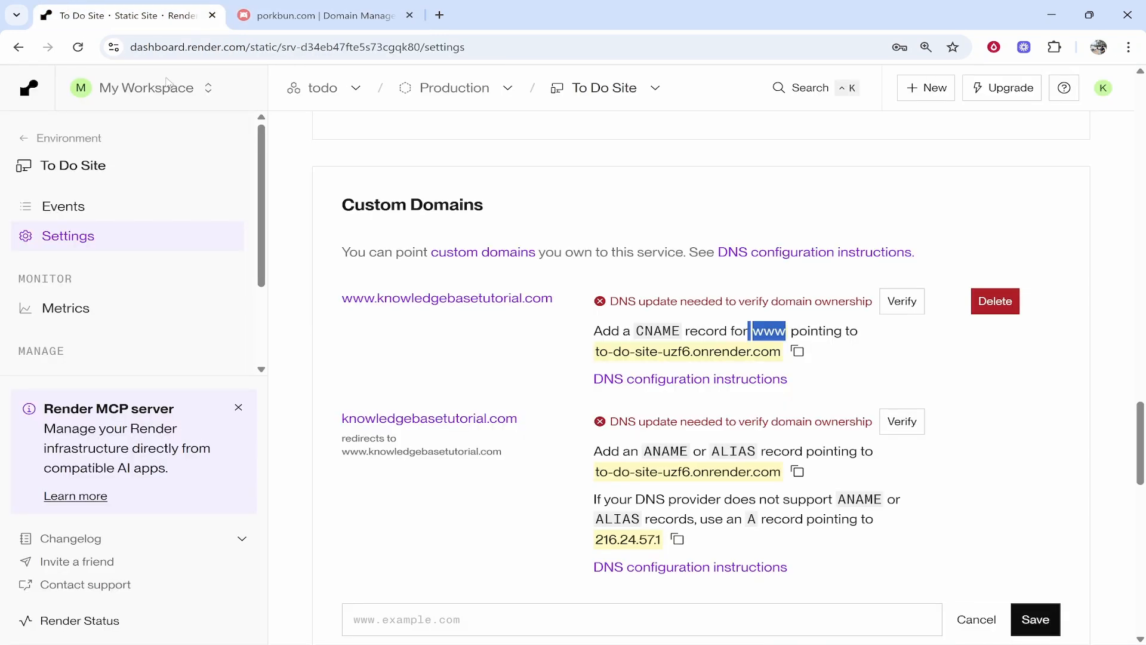
pyautogui.moveTo(596, 352); pyautogui.dragTo(781, 353)
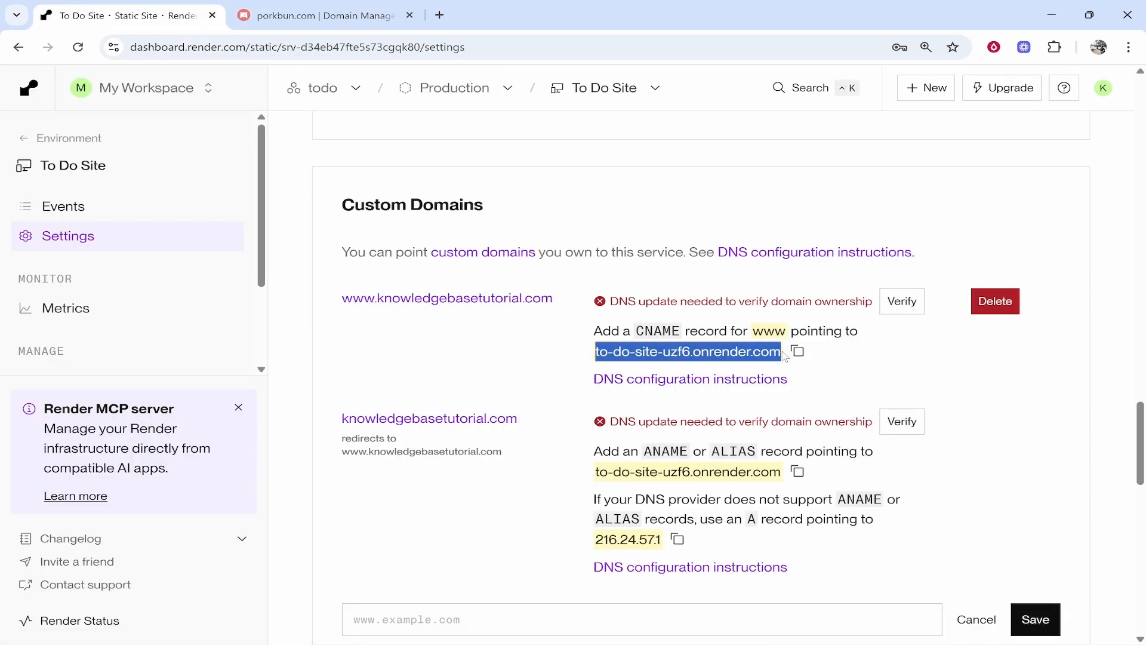
pyautogui.hotkey('ctrl', 'Tab')
pyautogui.scroll(-1, 573, 412)
pyautogui.click(529, 353)
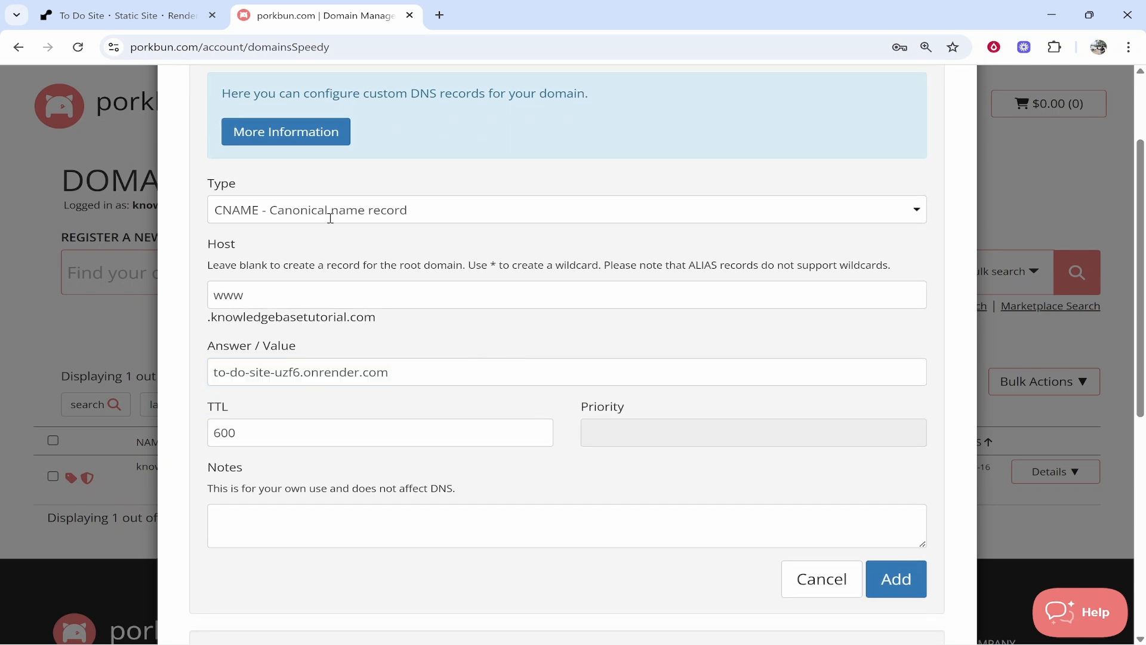
pyautogui.click(896, 580)
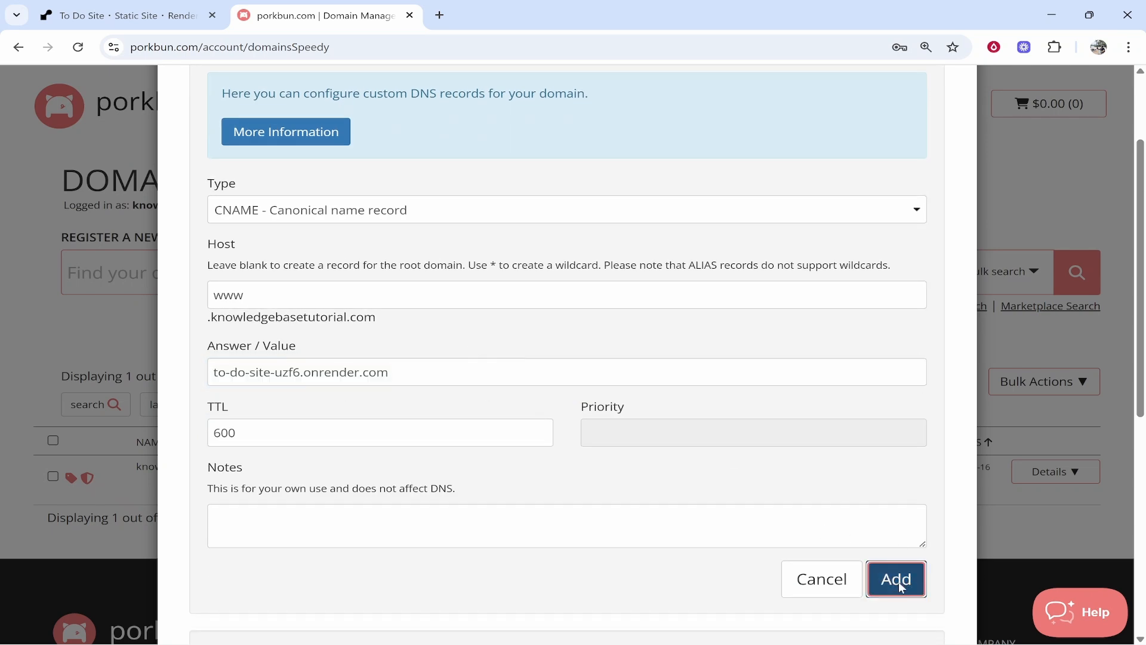
# - Review the new www CNAME entry in the current records and return to the blank record form
pyautogui.scroll(-6, 543, 416)
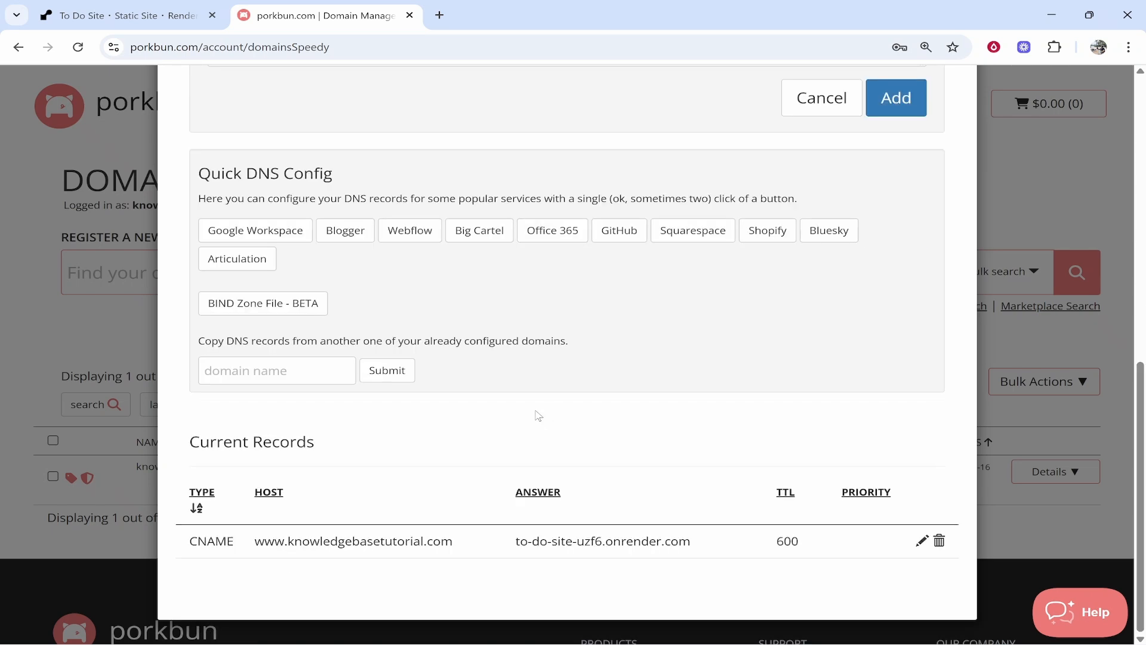
pyautogui.moveTo(223, 541); pyautogui.dragTo(630, 537)
pyautogui.click(627, 536)
pyautogui.scroll(6, 624, 535)
pyautogui.scroll(2, 597, 514)
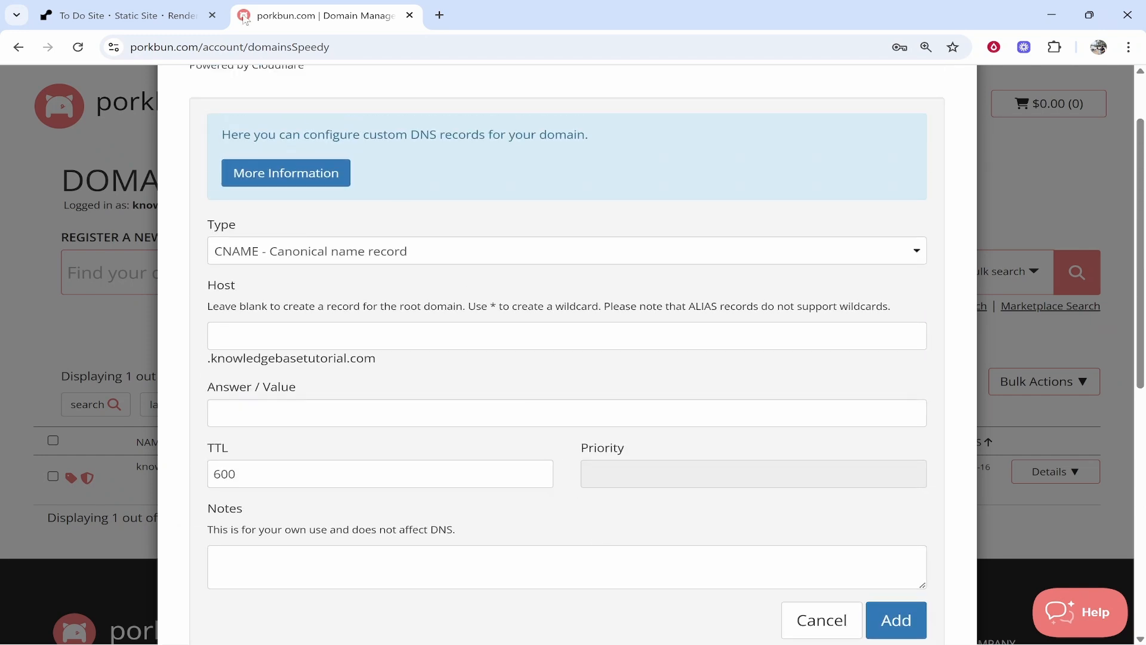
# - Return to Render and copy the ALIAS record's target address given for the root domain knowledgebasetutorial.com
pyautogui.click(129, 16)
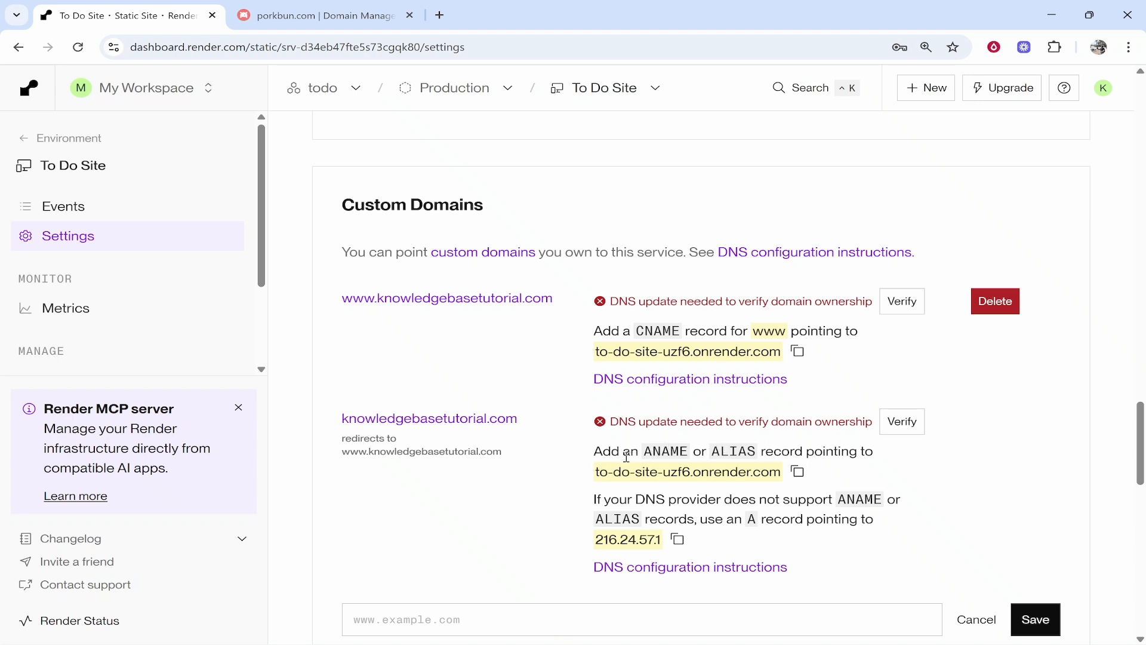
pyautogui.moveTo(602, 472); pyautogui.dragTo(778, 471)
pyautogui.click(776, 471)
pyautogui.click(803, 475)
# - In Porkbun, add an ALIAS record with a blank host and the answer to-do-site-uzf6.onrender.com
pyautogui.click(341, 18)
pyautogui.click(272, 261)
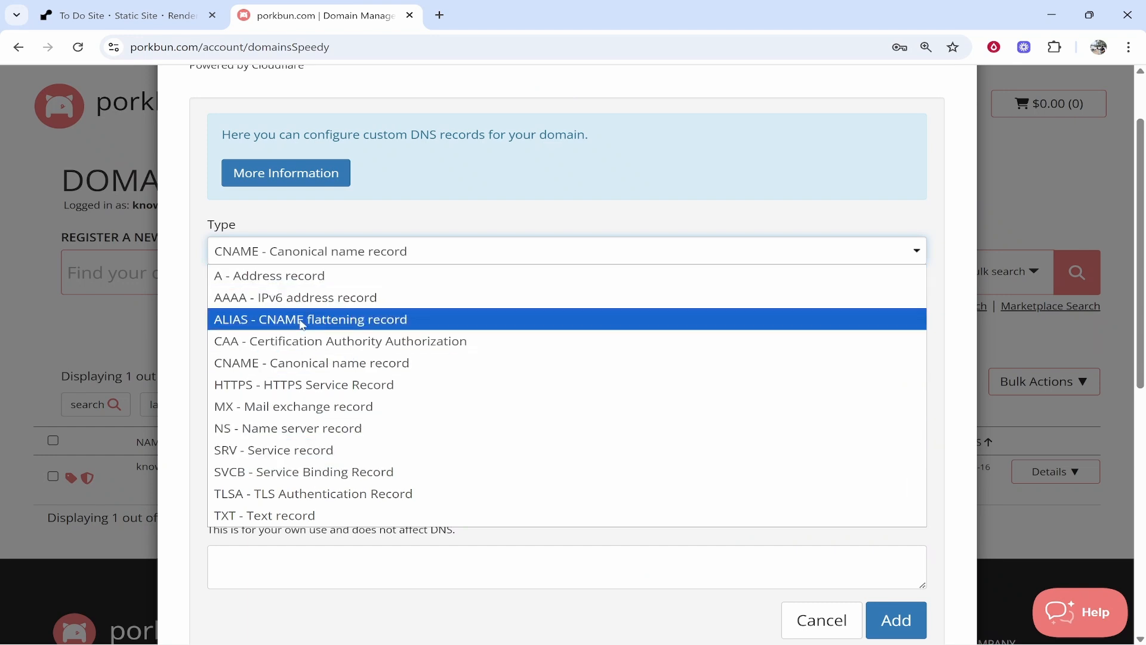
pyautogui.click(232, 324)
pyautogui.click(325, 341)
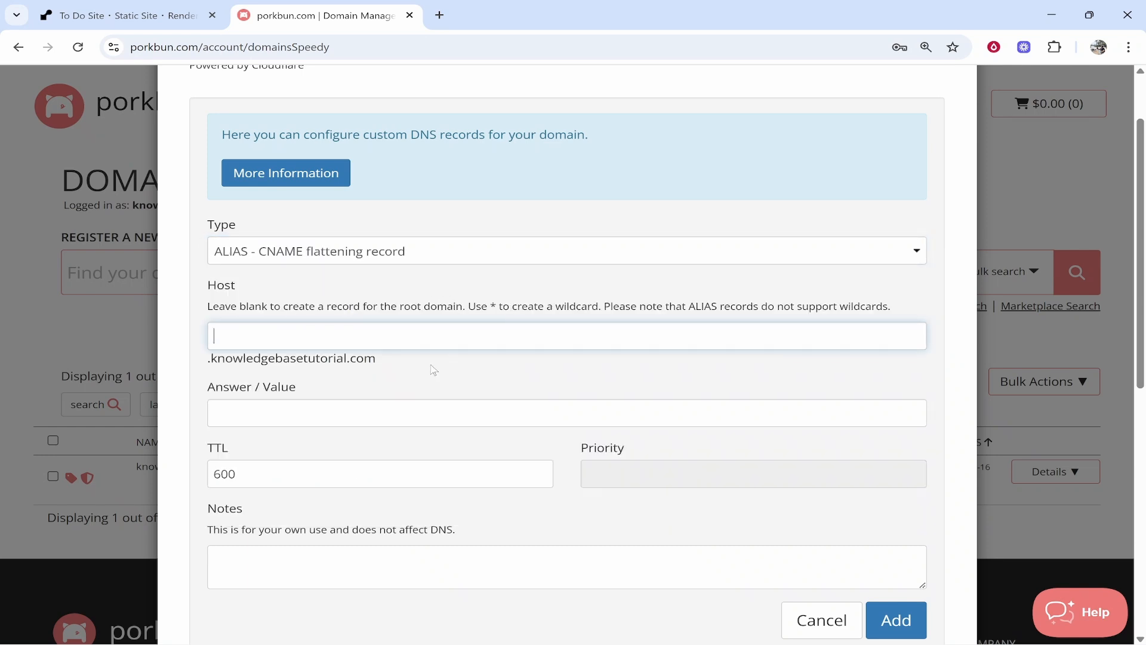
pyautogui.click(297, 423)
pyautogui.rightClick(279, 413)
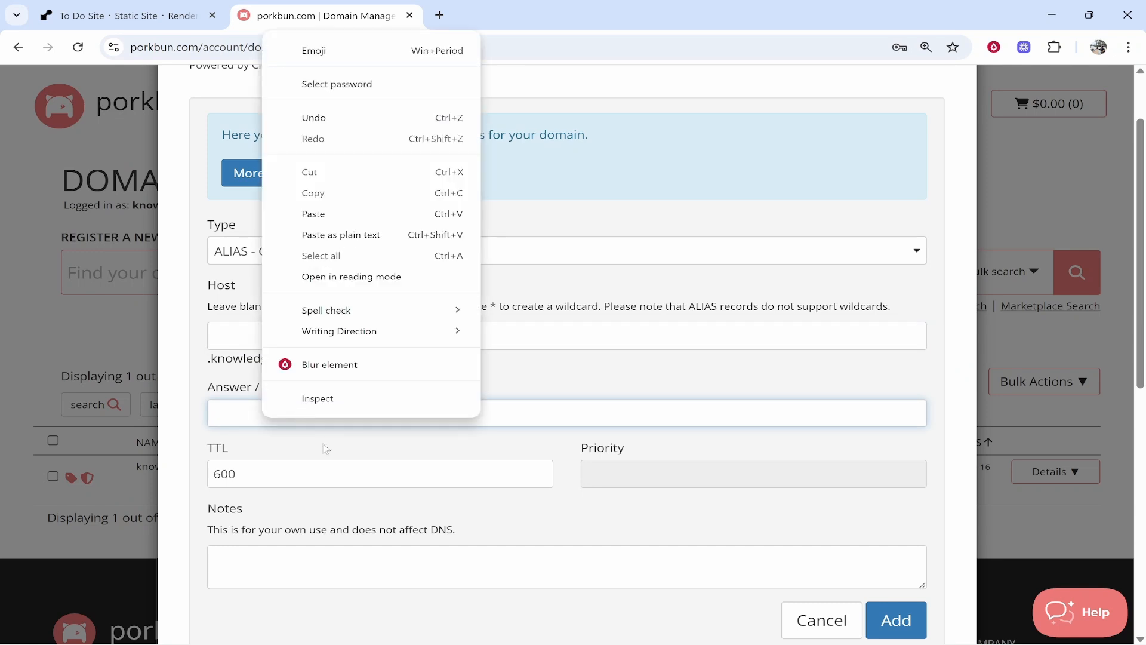
pyautogui.click(346, 219)
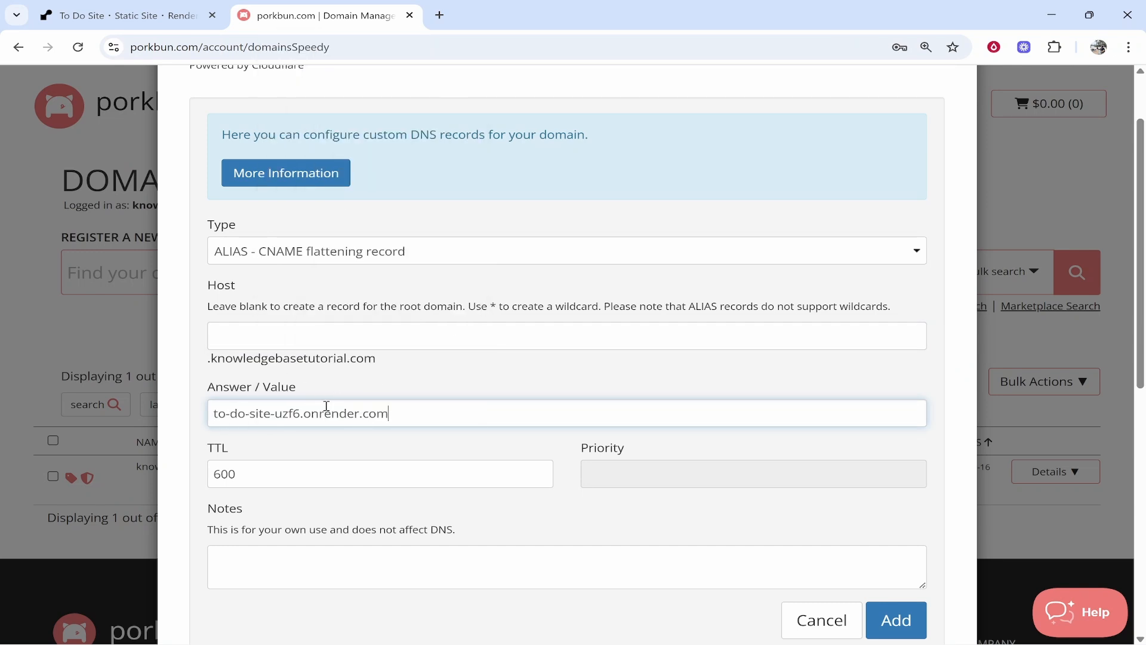
pyautogui.click(916, 628)
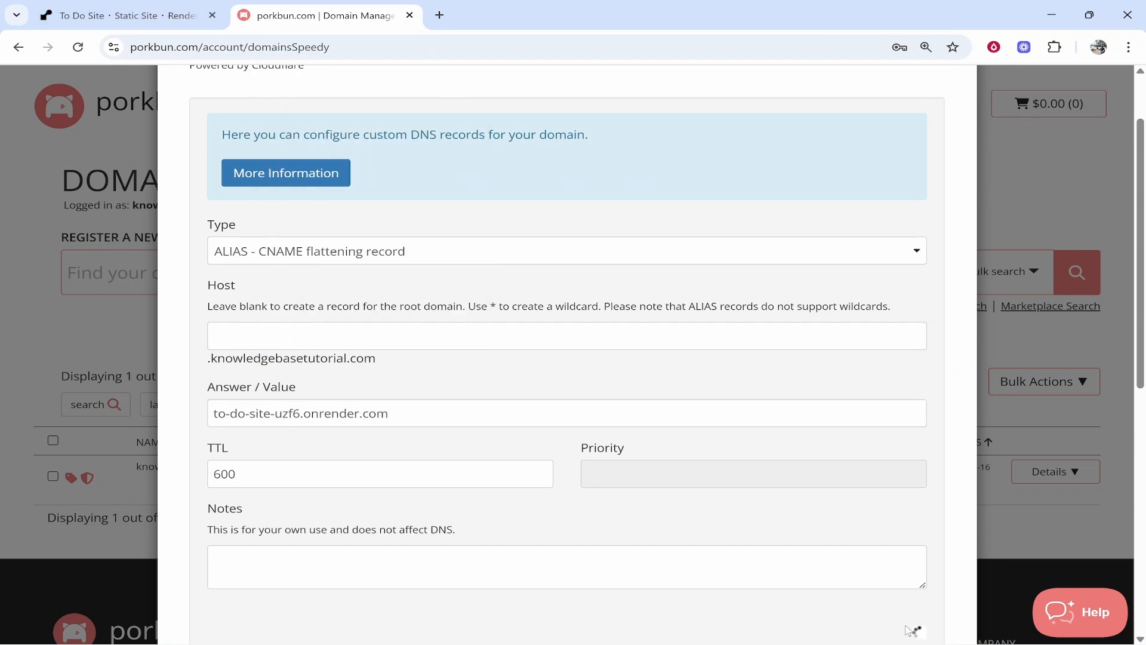
# - Review the root domain's ALIAS record and the www CNAME record in the current records list
pyautogui.scroll(-6, 859, 457)
pyautogui.scroll(-1, 858, 457)
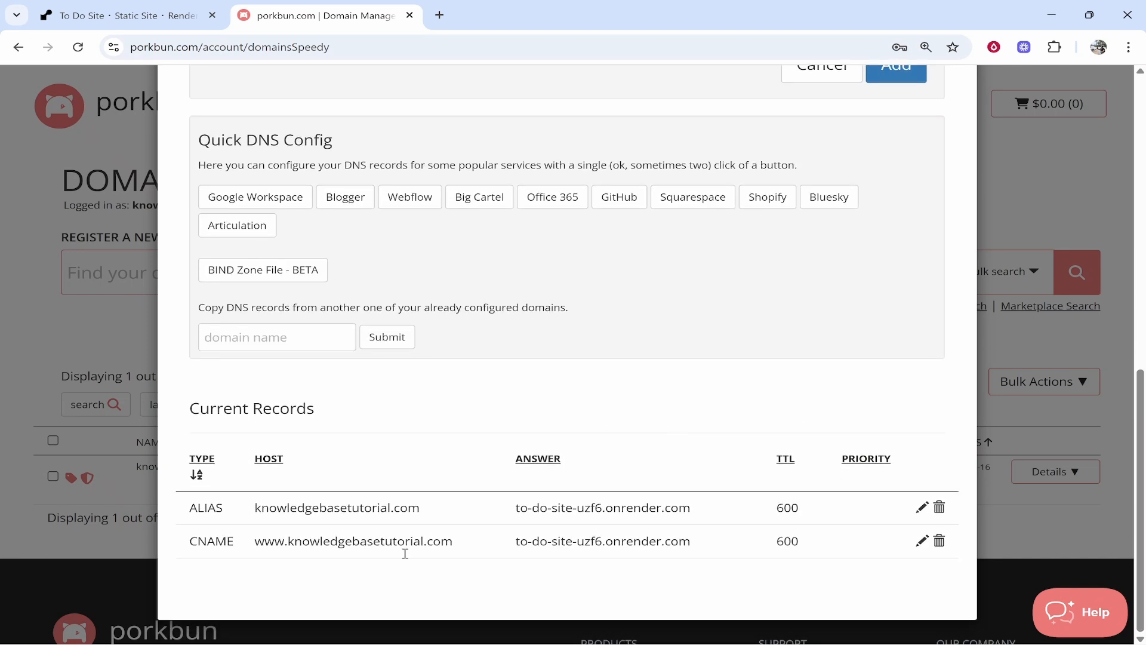
pyautogui.moveTo(185, 509); pyautogui.dragTo(352, 506)
pyautogui.click(351, 506)
pyautogui.moveTo(177, 508); pyautogui.dragTo(786, 542)
pyautogui.click(729, 553)
pyautogui.click(143, 8)
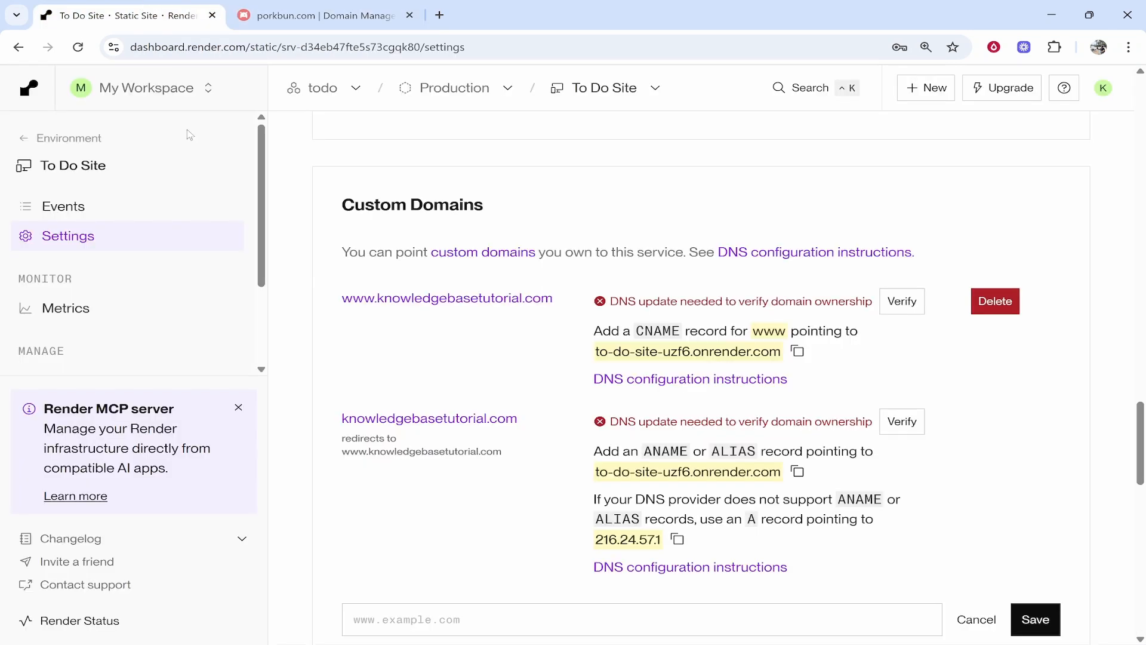
pyautogui.click(894, 305)
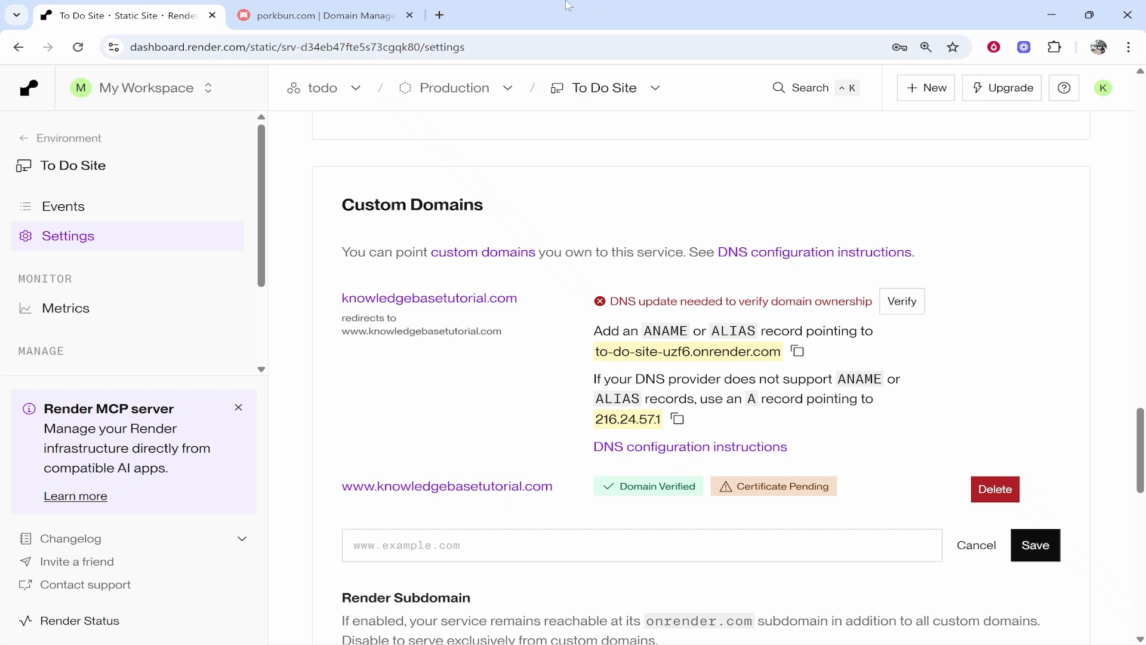
pyautogui.click(257, 15)
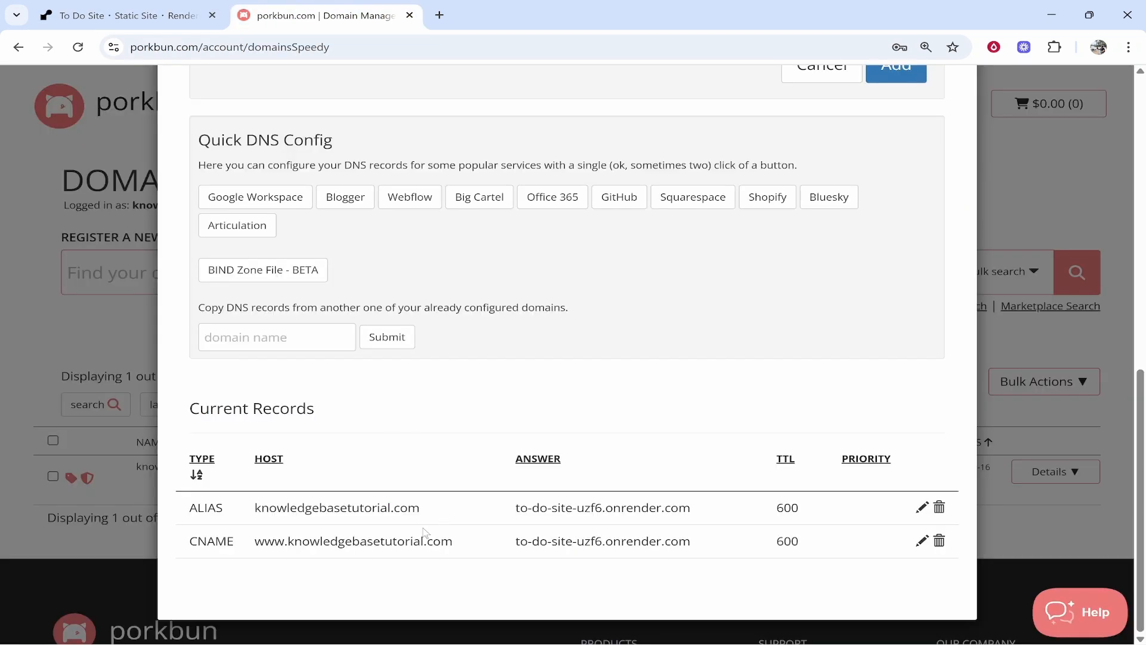
pyautogui.click(55, 6)
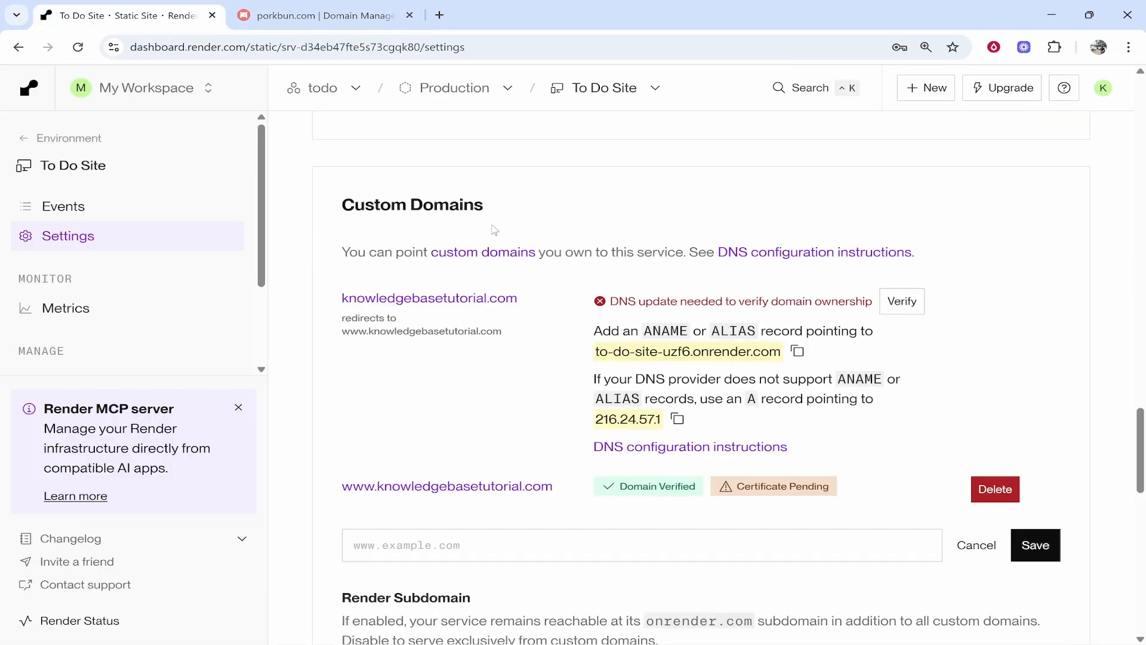
pyautogui.click(890, 301)
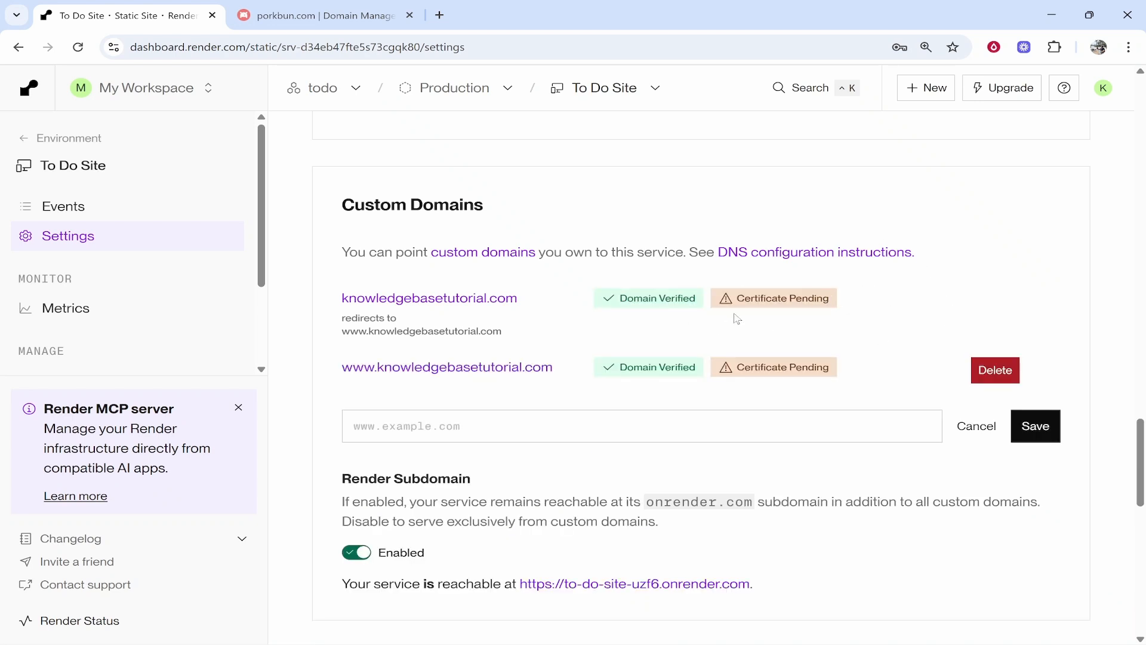
# - Examine the certificate status of the root domain in the custom domains list
pyautogui.moveTo(822, 303); pyautogui.dragTo(863, 296)
pyautogui.click(741, 299)
pyautogui.click(843, 310)
pyautogui.moveTo(328, 369); pyautogui.dragTo(567, 358)
pyautogui.rightClick(482, 377)
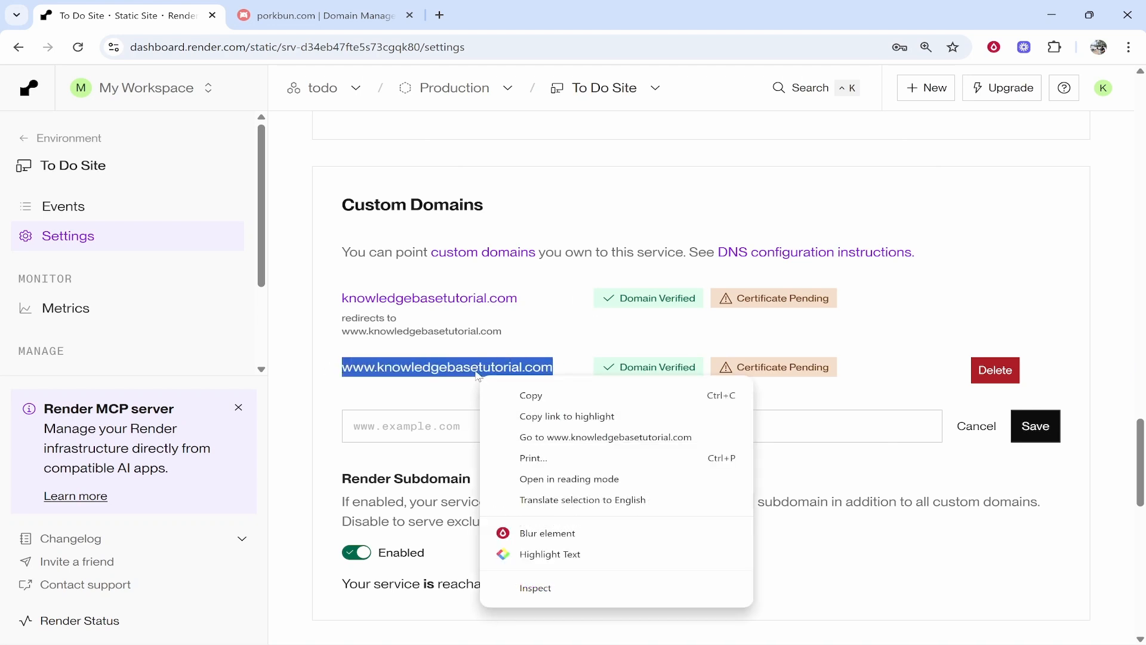
pyautogui.click(519, 394)
pyautogui.click(1129, 47)
pyautogui.click(797, 147)
pyautogui.rightClick(296, 55)
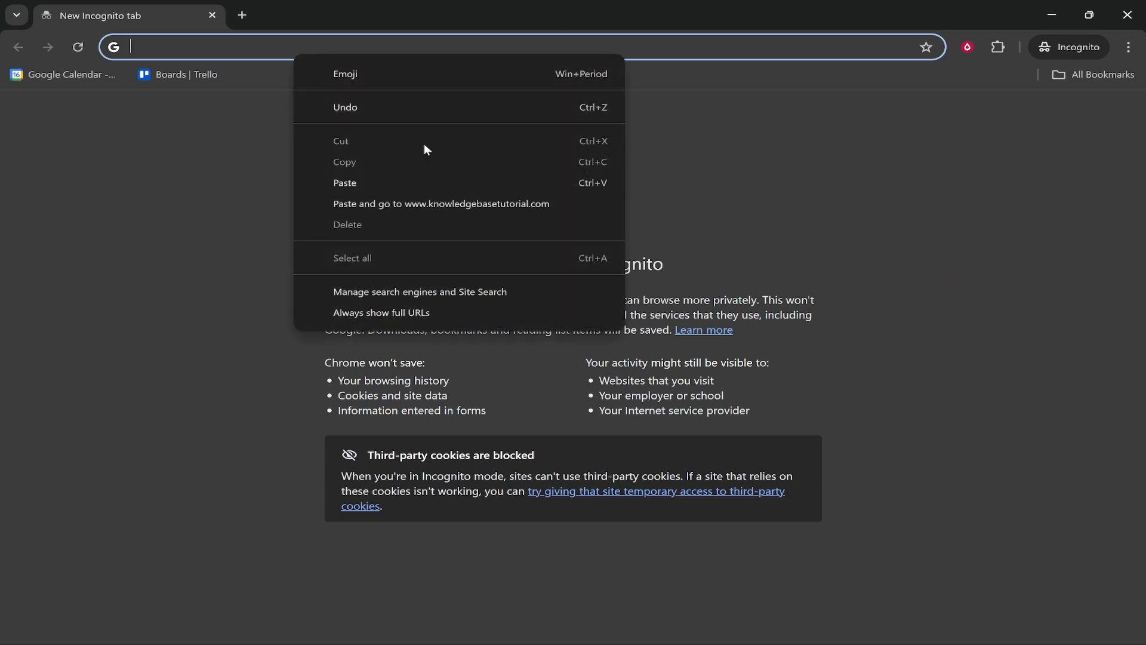
pyautogui.click(399, 209)
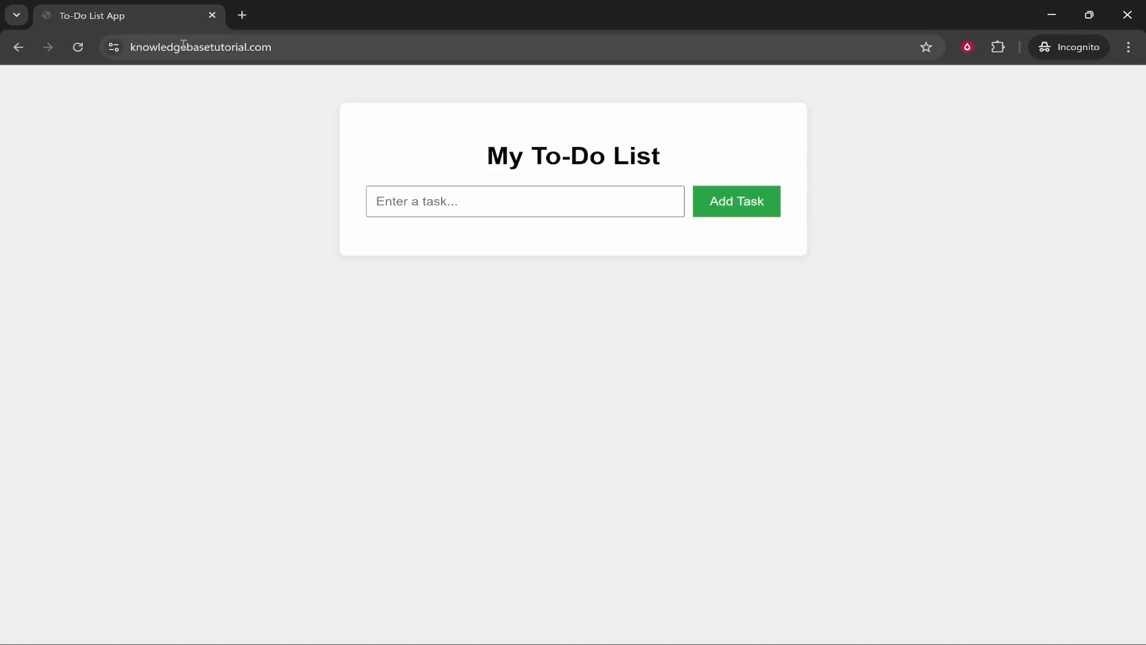
pyautogui.click(1128, 15)
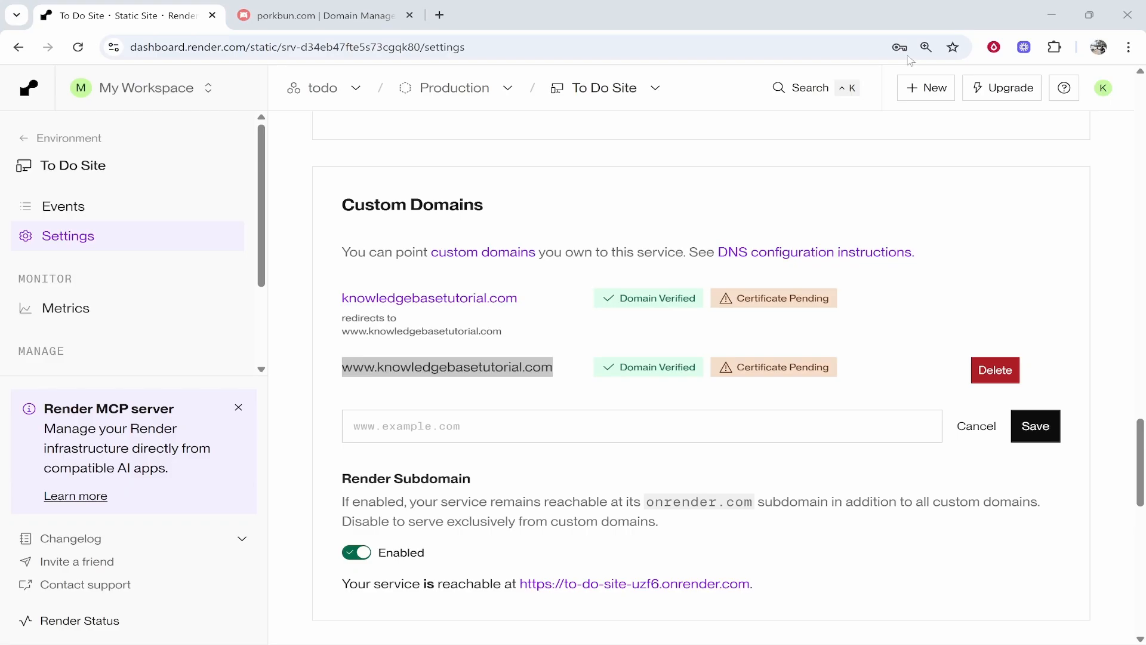
# - Copy the root address knowledgebasetutorial.com, check that it loads in a new incognito window and close that window
pyautogui.rightClick(373, 306)
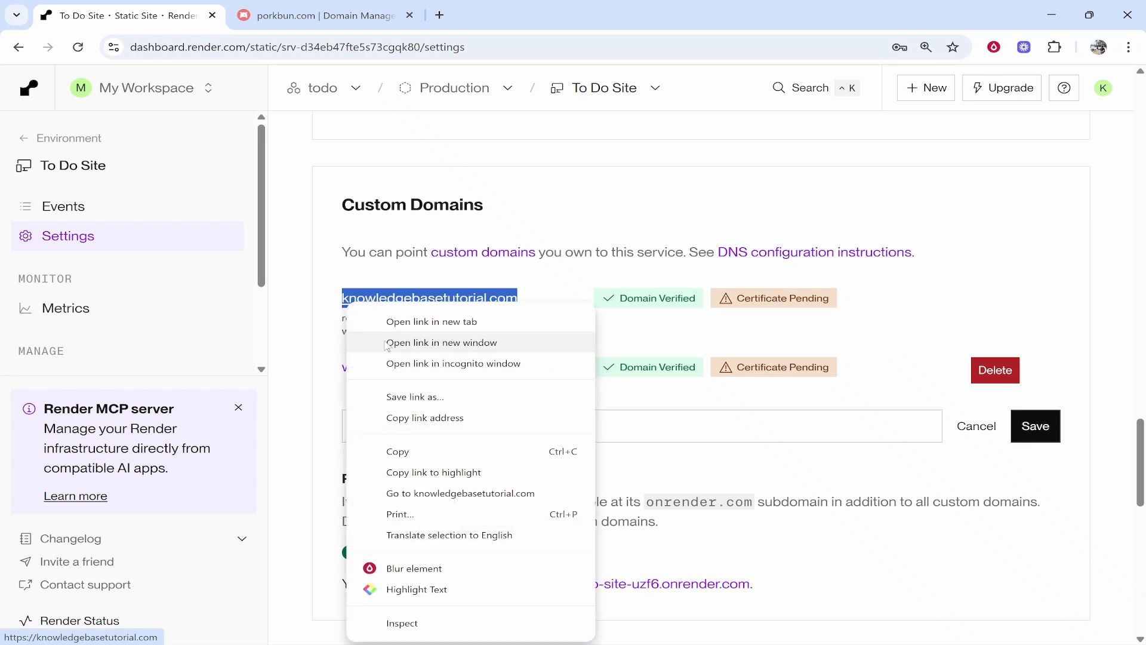
pyautogui.click(397, 450)
pyautogui.click(1128, 46)
pyautogui.click(889, 153)
pyautogui.hotkey('ctrl', 'v')
pyautogui.press('Return')
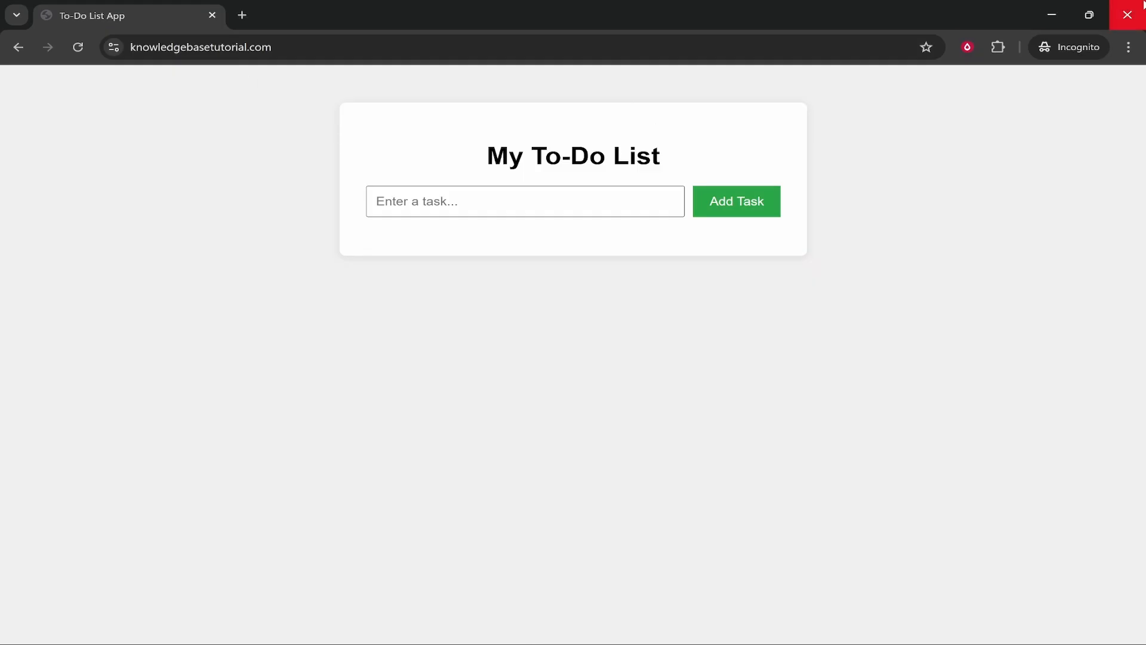
pyautogui.click(1127, 15)
pyautogui.click(796, 209)
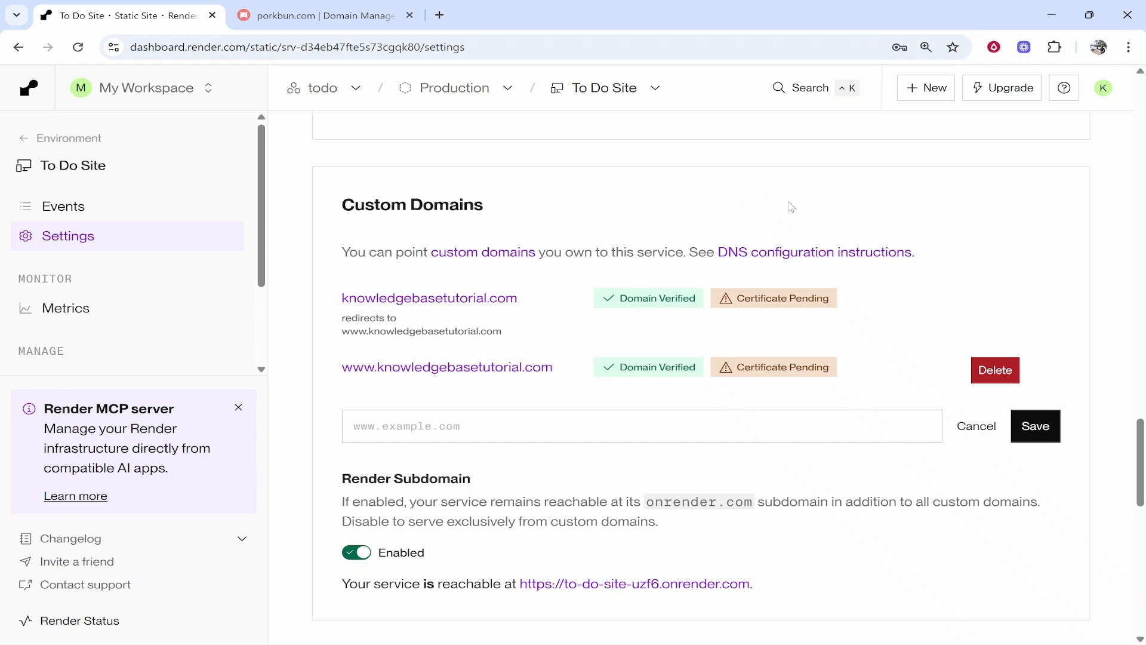
pyautogui.scroll(15, 792, 207)
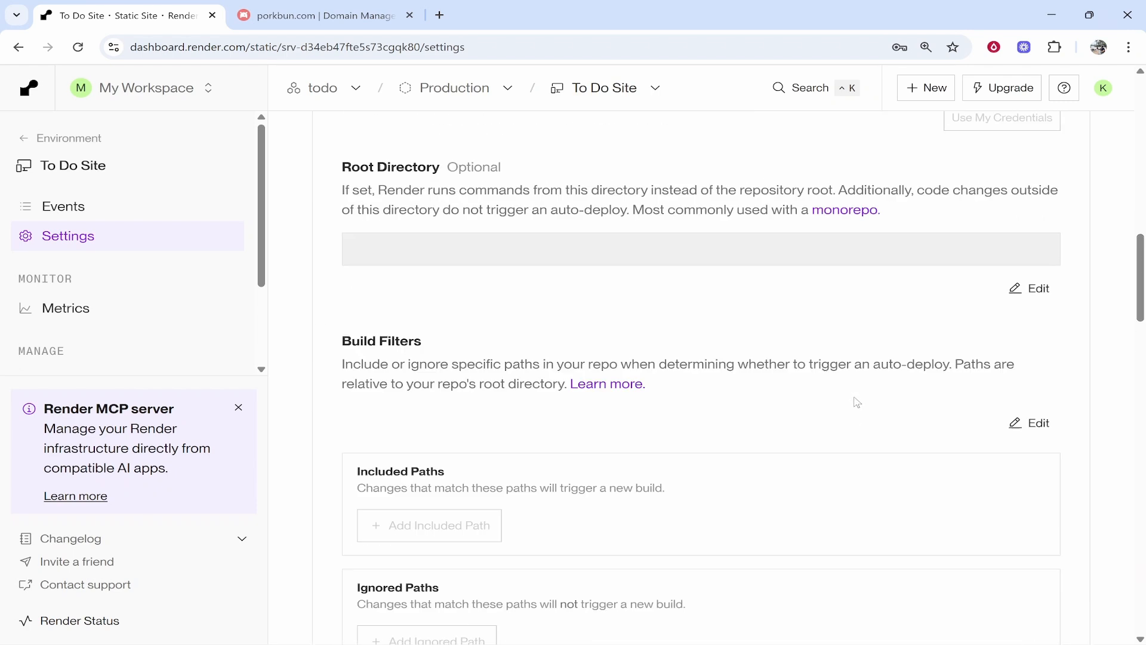